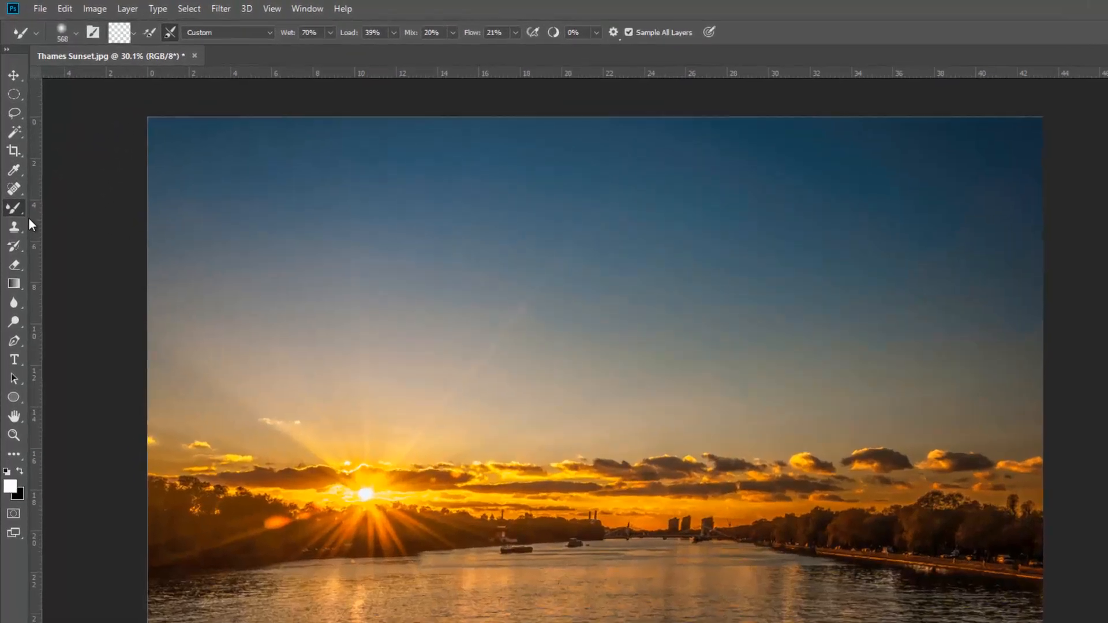
Step: Select the Mixer Brush Tool from the brush tool group
right_click(10, 165)
key(Down)
key(Down)
key(Down)
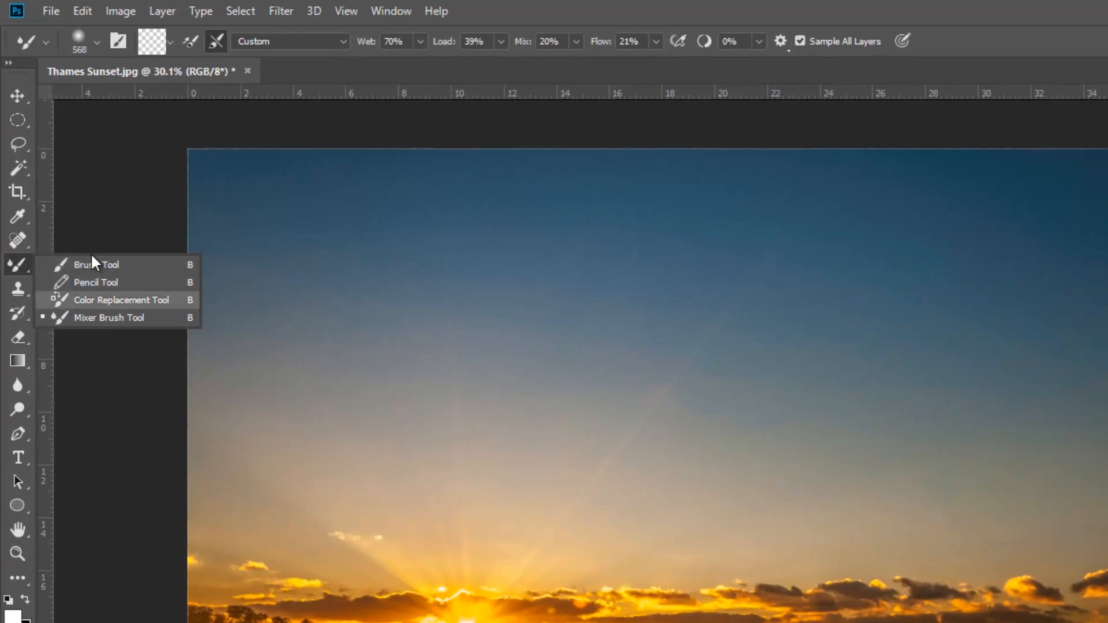
key(Down)
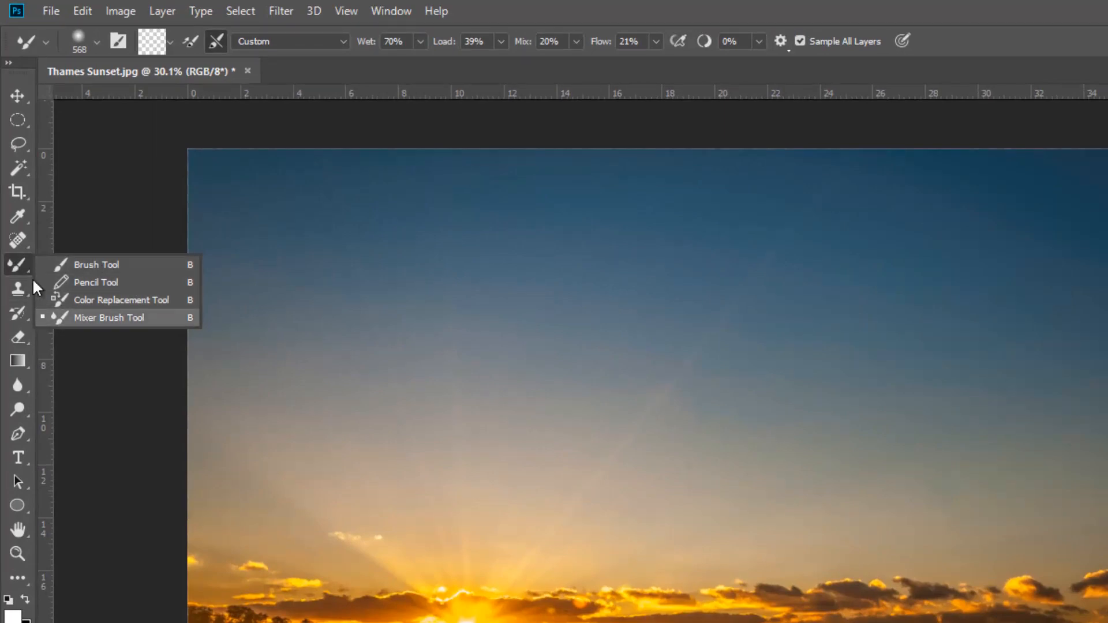
click(94, 317)
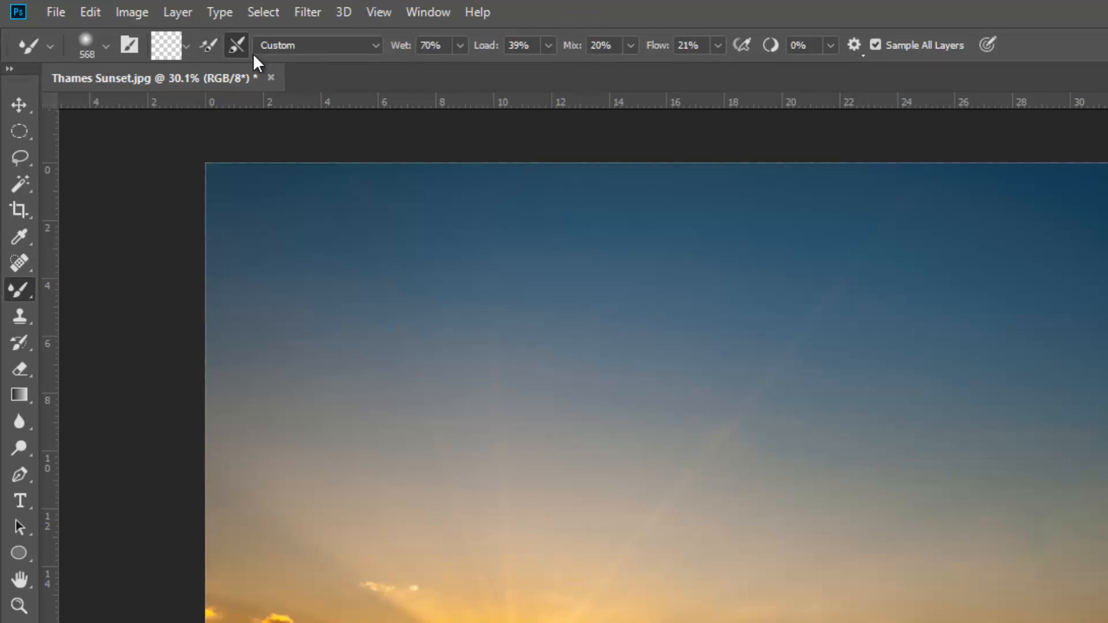
click(186, 47)
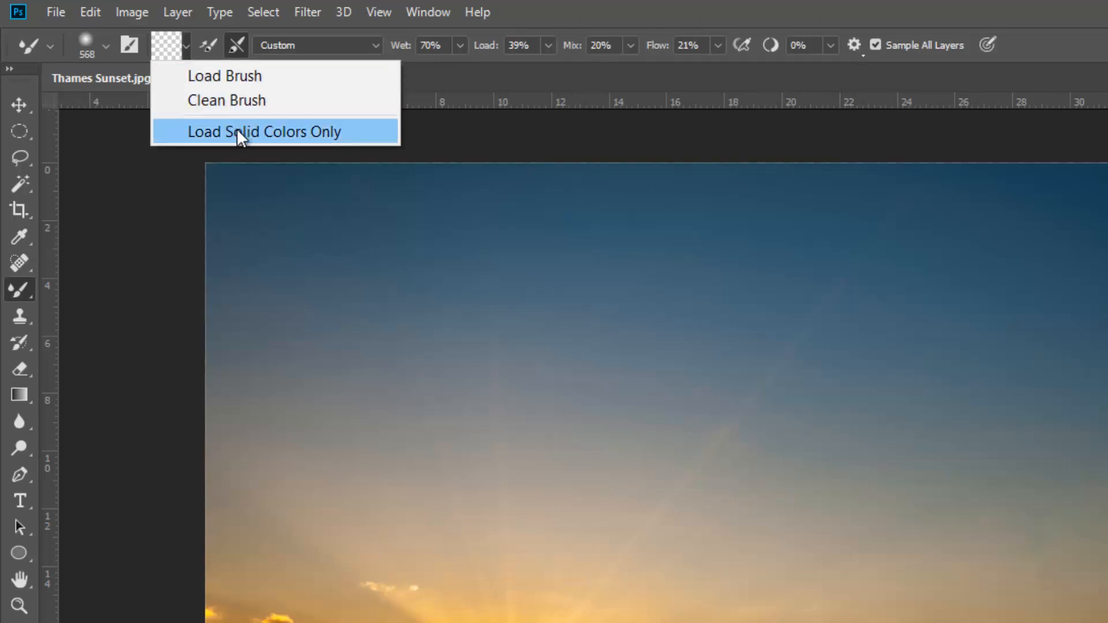
click(556, 3)
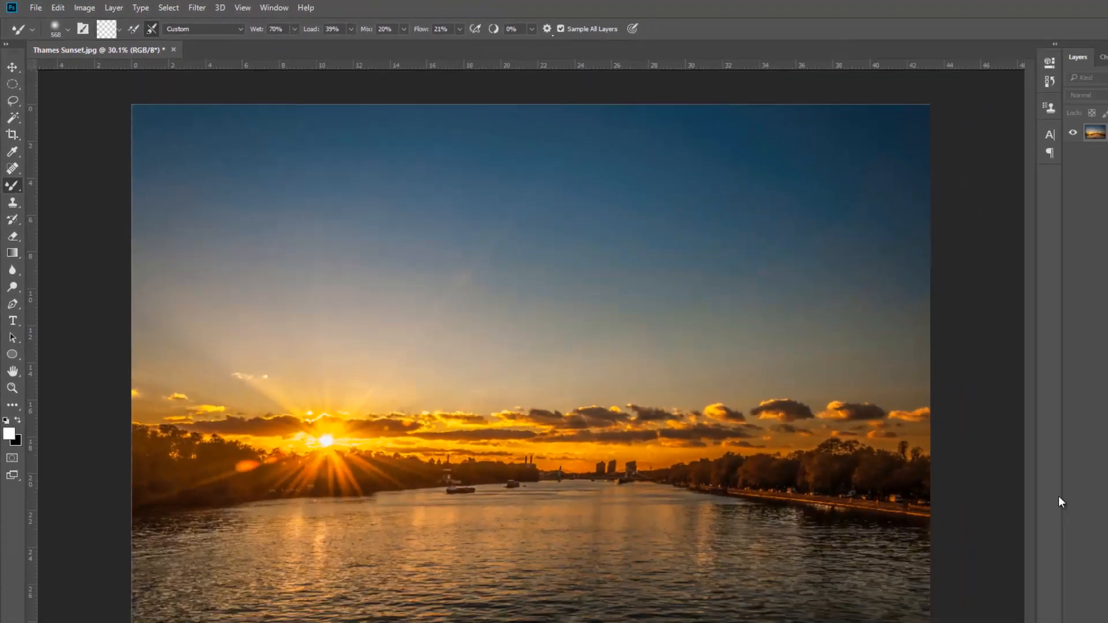
Step: Add a new layer and paint test strokes over the sky and setting sun, hiding the Background to inspect them
key(ctrl+shift+alt+n)
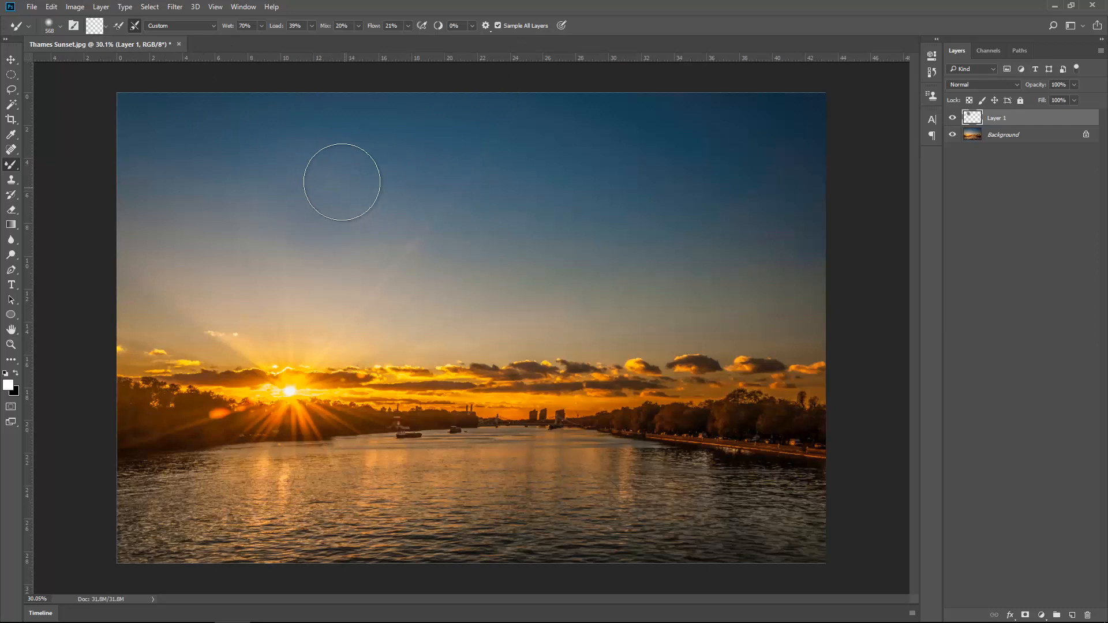
mouse_move(384, 191)
mouse_down()
mouse_move(352, 176)
mouse_move(350, 205)
mouse_up()
mouse_move(321, 353)
mouse_down()
mouse_move(292, 396)
mouse_move(410, 370)
mouse_move(412, 394)
mouse_move(450, 370)
mouse_up()
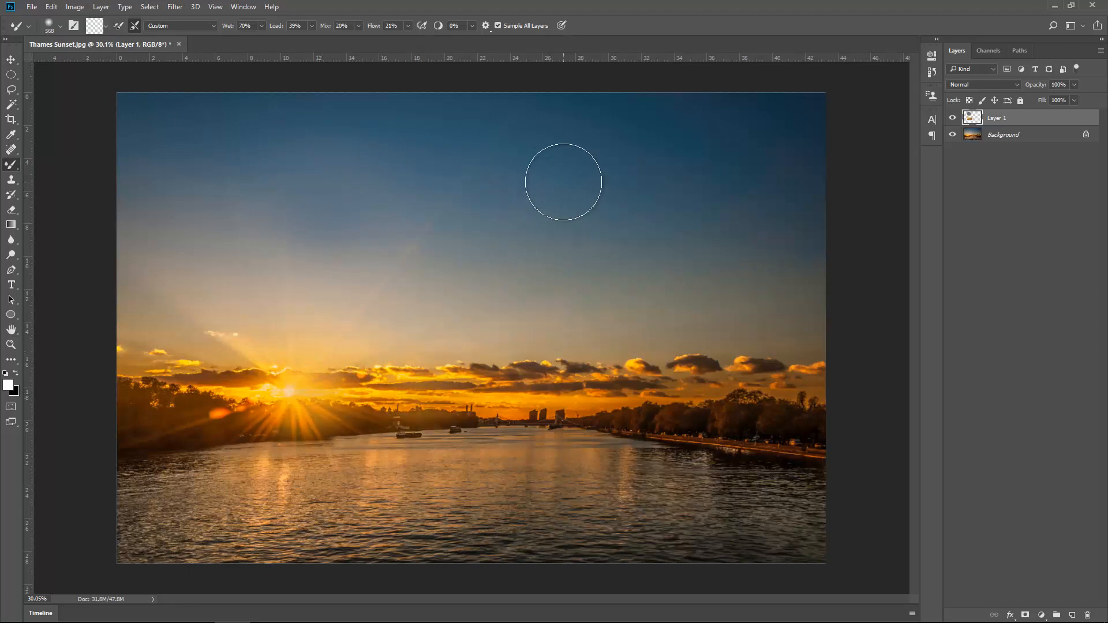
click(952, 134)
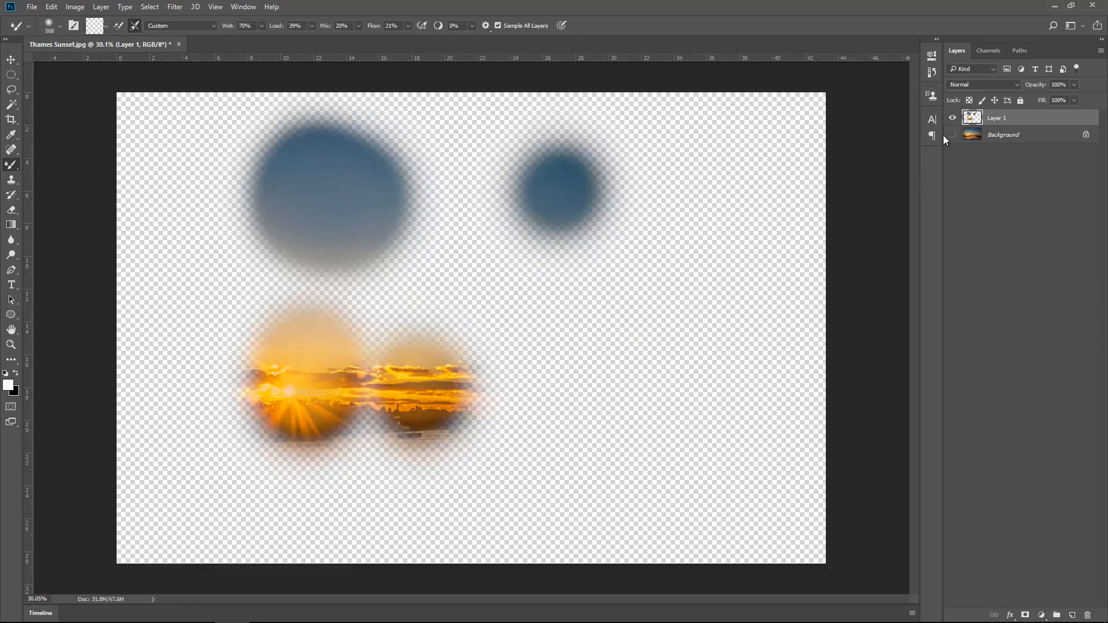
mouse_move(523, 374)
mouse_down()
mouse_move(481, 394)
mouse_move(510, 411)
mouse_move(531, 397)
mouse_move(478, 368)
mouse_move(467, 391)
mouse_move(506, 375)
mouse_up()
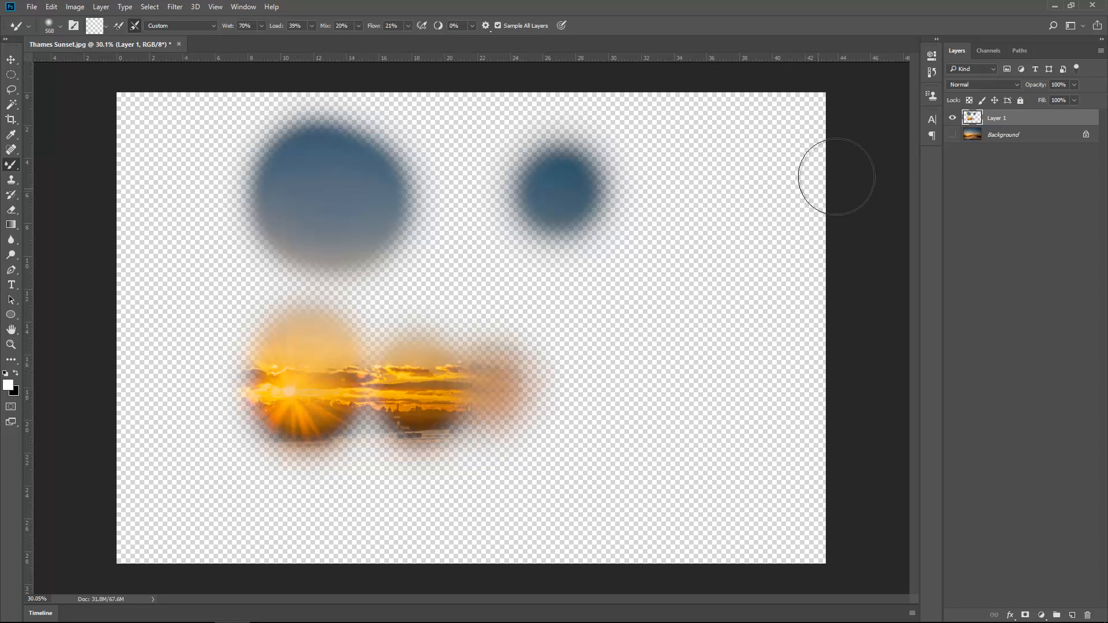
Step: Blend the horizon clouds with the Background shown again, and delete the test layer
click(953, 135)
mouse_move(581, 368)
mouse_down()
mouse_move(566, 392)
mouse_move(562, 380)
mouse_move(612, 370)
mouse_move(616, 385)
mouse_move(583, 416)
mouse_move(608, 422)
mouse_move(638, 417)
mouse_up()
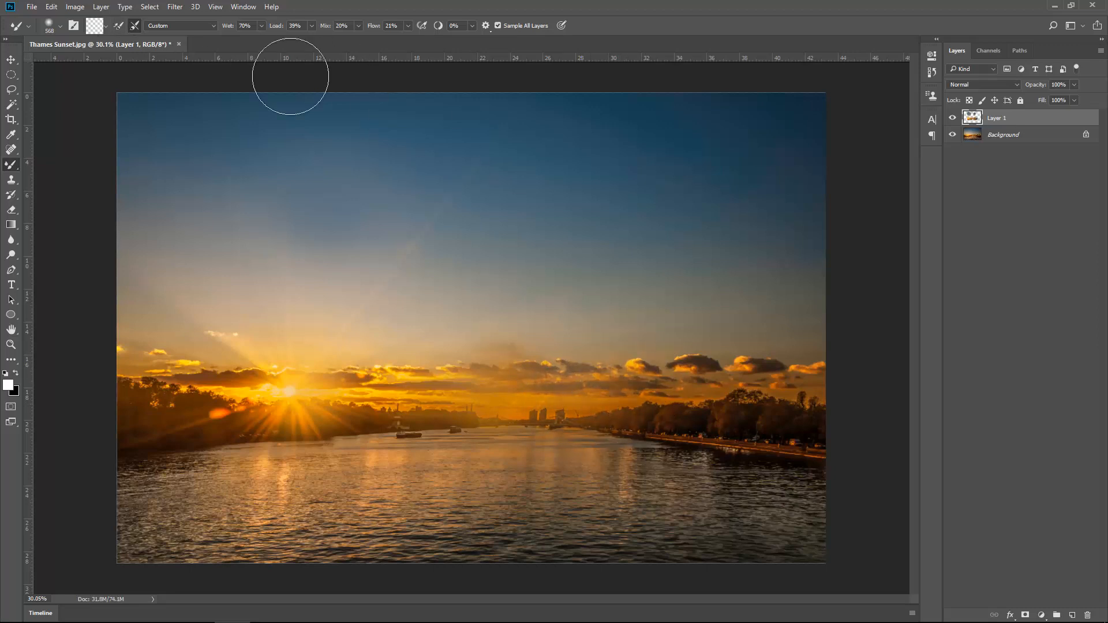
mouse_move(999, 118)
mouse_down()
mouse_move(1053, 173)
mouse_move(1067, 490)
mouse_move(1090, 616)
mouse_up()
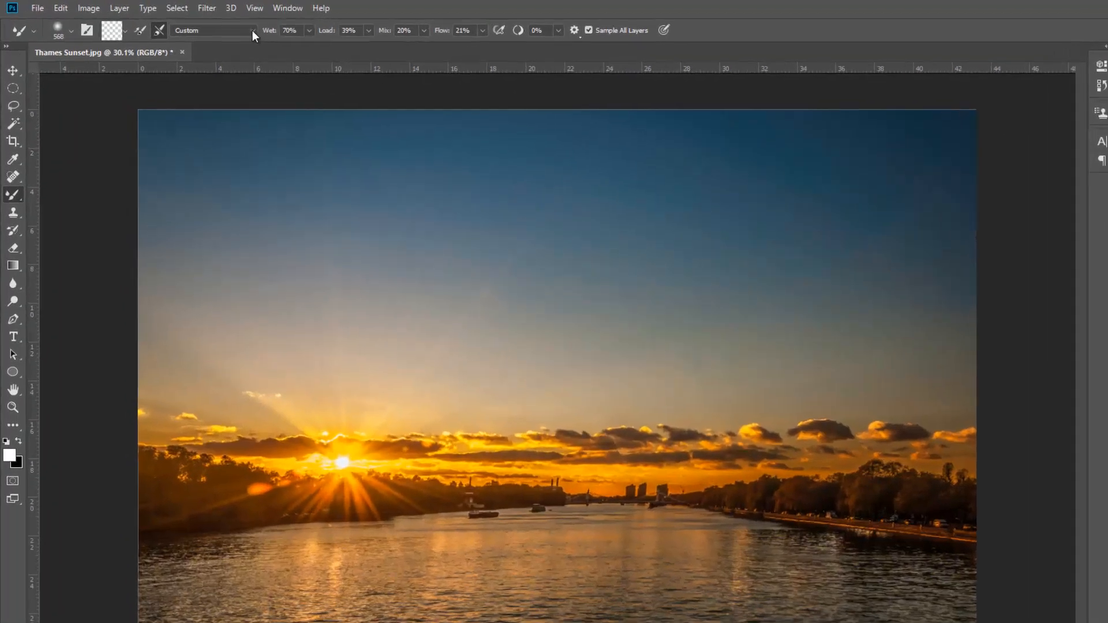
click(212, 25)
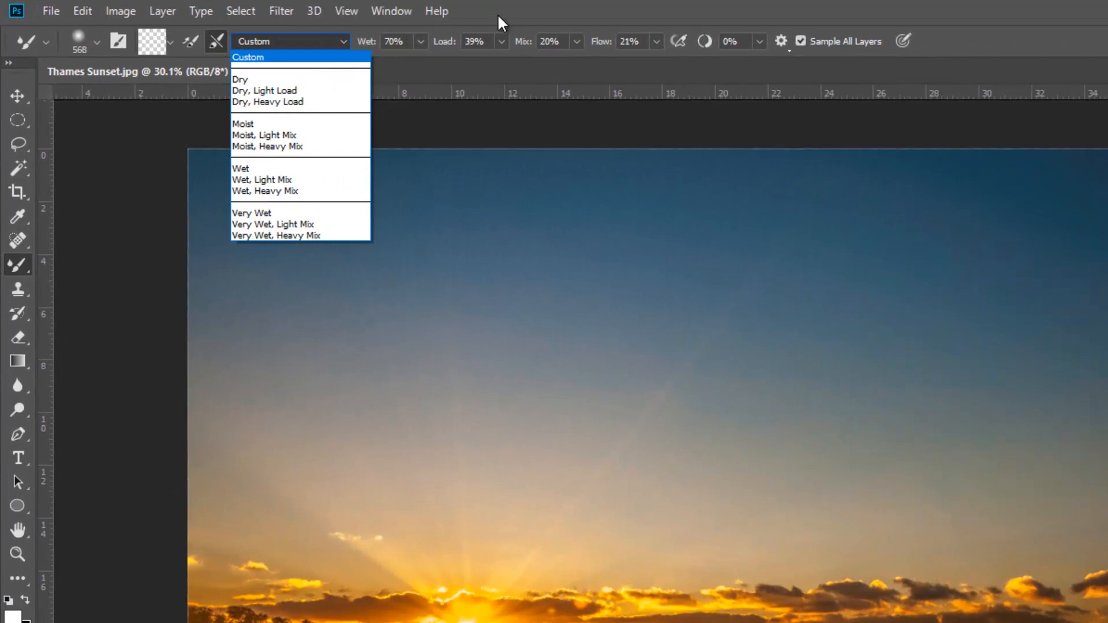
click(498, 17)
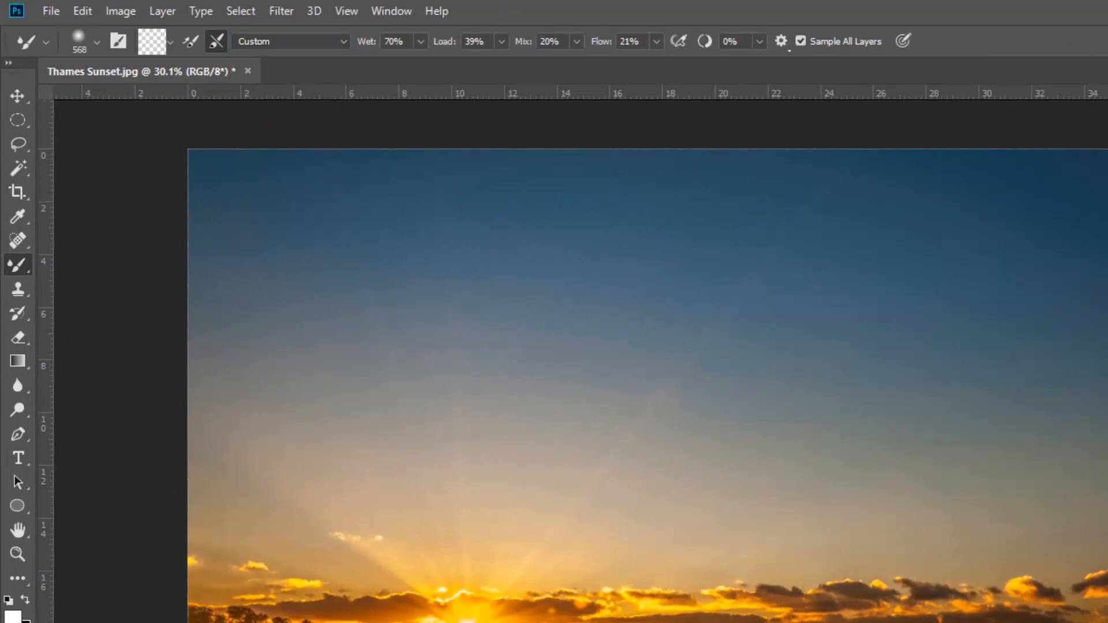
Step: Add a new layer and smear the horizon clouds above the distant towers on it
key(ctrl+shift+alt+n)
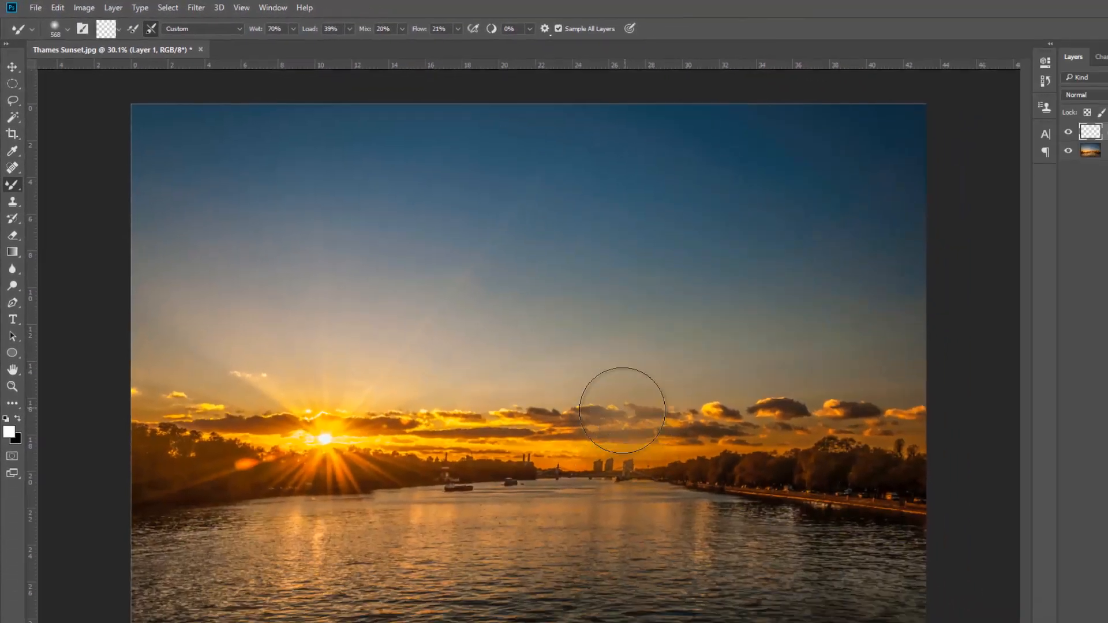
mouse_move(622, 411)
mouse_down()
mouse_move(619, 401)
mouse_move(621, 448)
mouse_move(631, 400)
mouse_up()
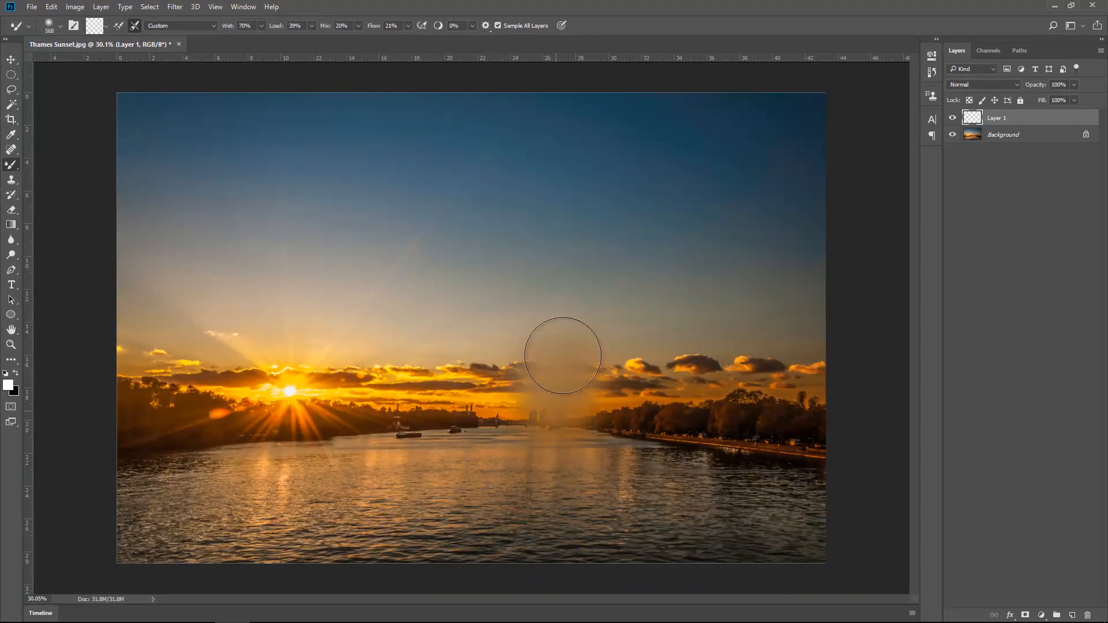
Step: Set the brush's Wet value to 0% and inspect the painted layer with the Background temporarily hidden
click(261, 26)
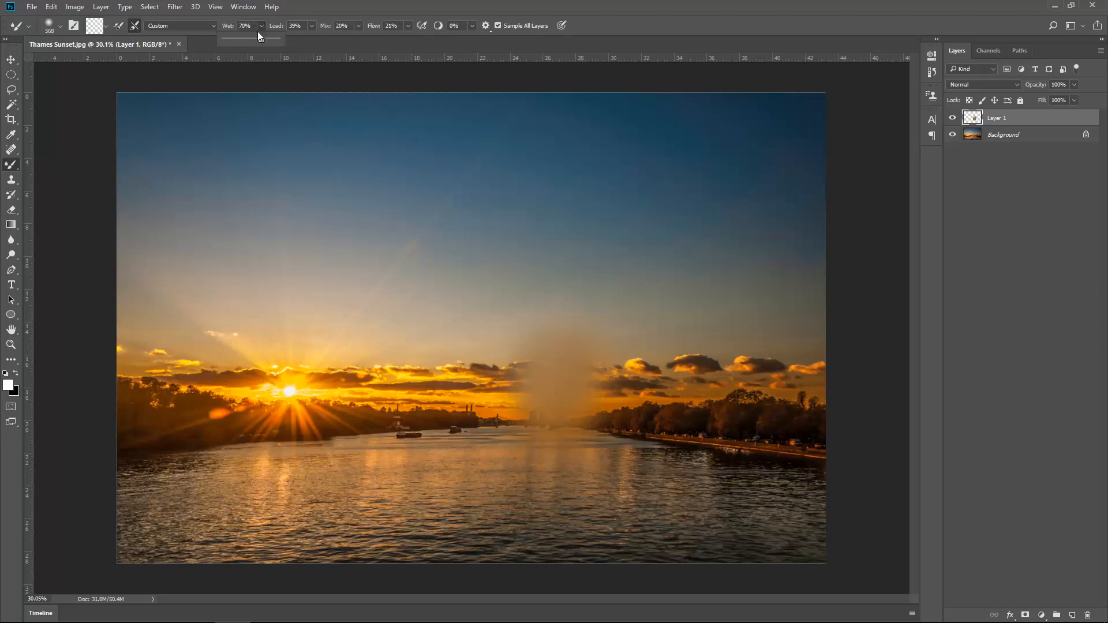
drag(262, 38, 217, 40)
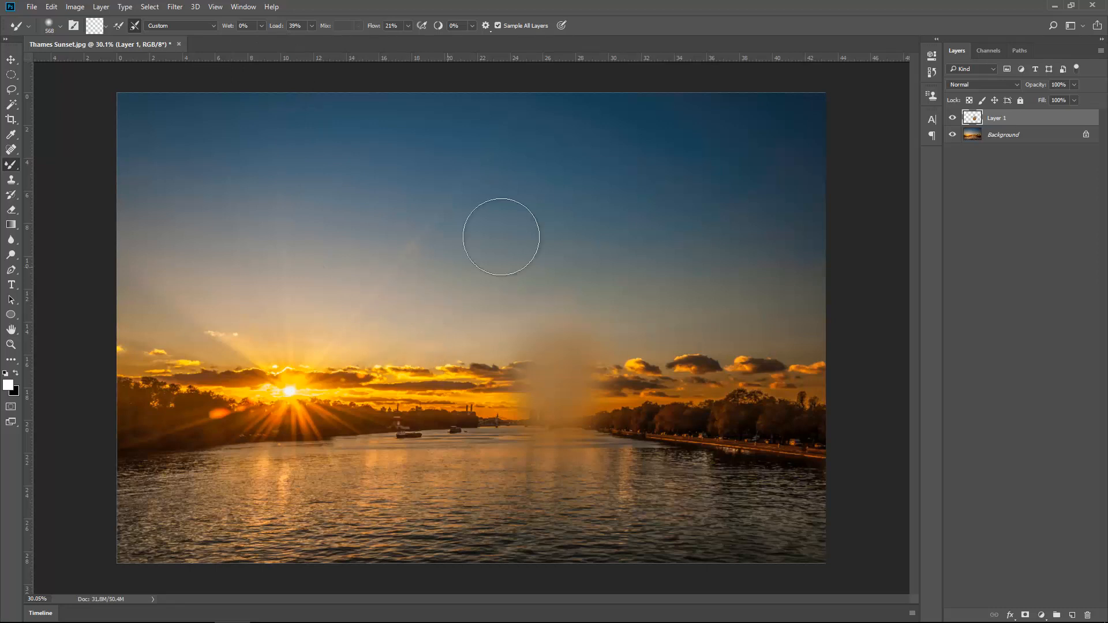
click(952, 135)
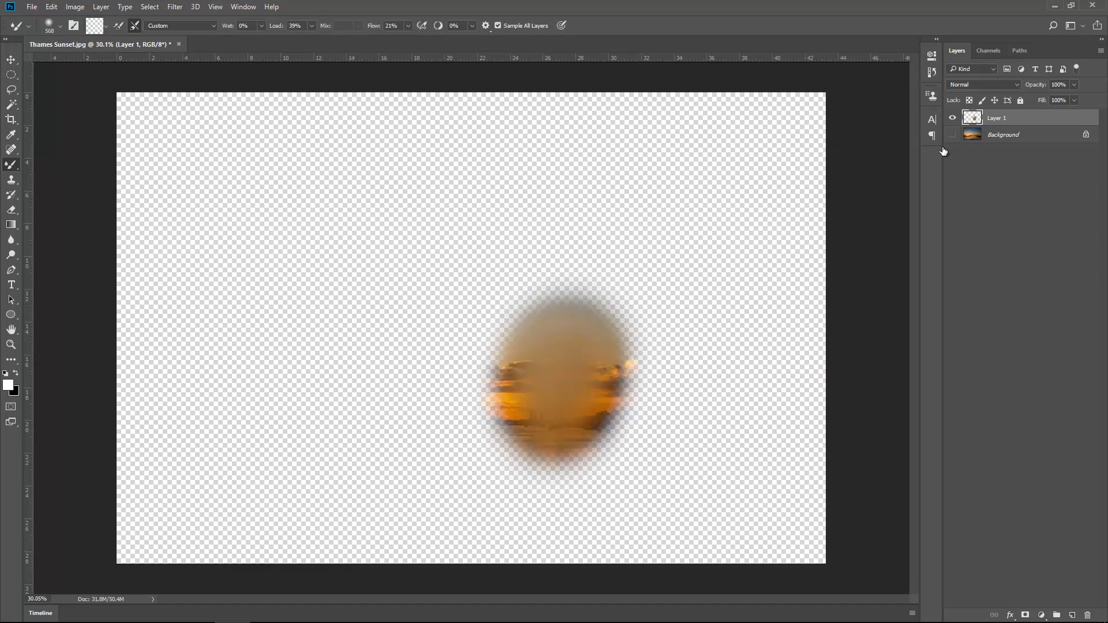
click(953, 135)
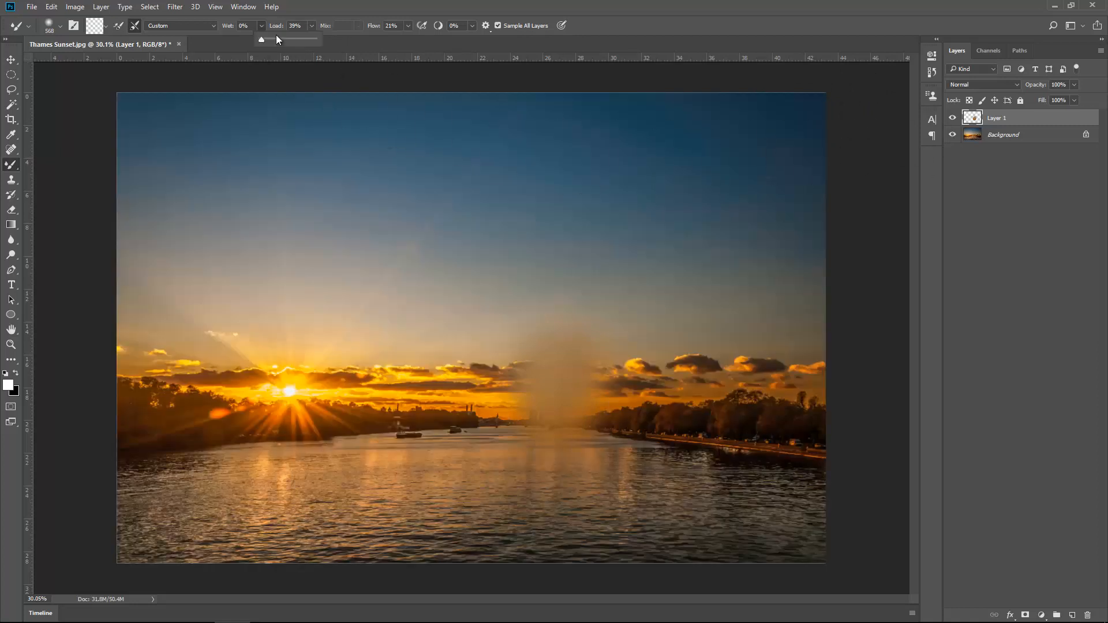
Step: Set Wet to 76% and Load to 100%, and smear the clouds and trees above the riverbank upward into the sky
drag(264, 32, 301, 39)
mouse_move(483, 321)
mouse_down()
mouse_move(553, 376)
mouse_move(541, 335)
mouse_move(542, 368)
mouse_up()
click(312, 25)
click(347, 38)
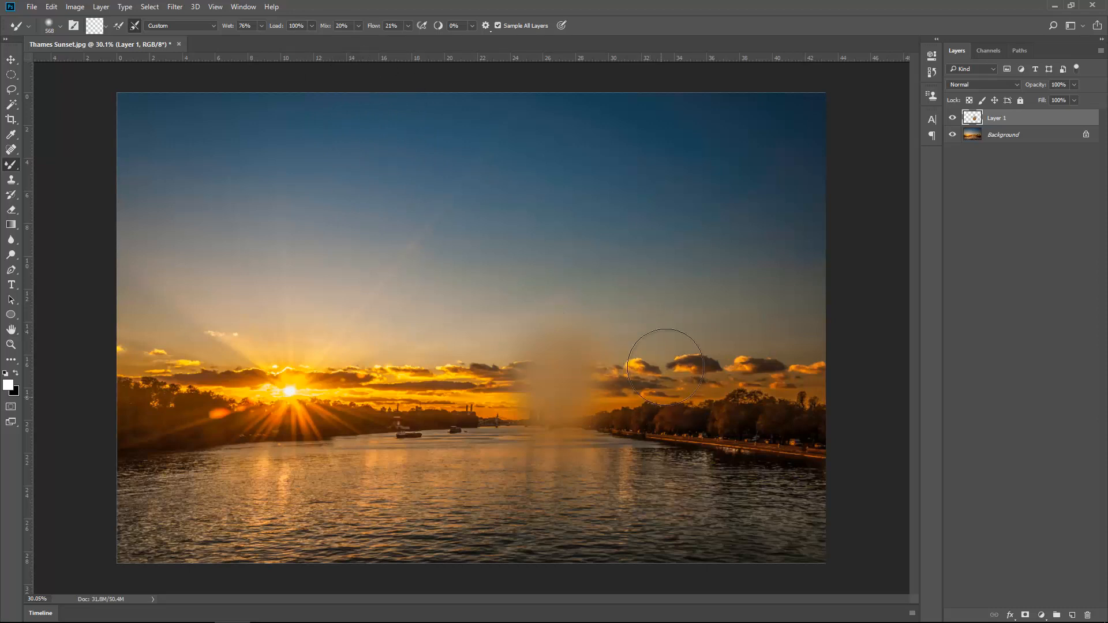
mouse_move(665, 367)
mouse_down()
mouse_move(668, 338)
mouse_move(658, 417)
mouse_move(661, 311)
mouse_move(666, 424)
mouse_move(672, 314)
mouse_move(707, 313)
mouse_move(719, 292)
mouse_move(719, 394)
mouse_move(703, 429)
mouse_move(703, 301)
mouse_move(695, 423)
mouse_move(696, 311)
mouse_move(693, 406)
mouse_move(680, 307)
mouse_up()
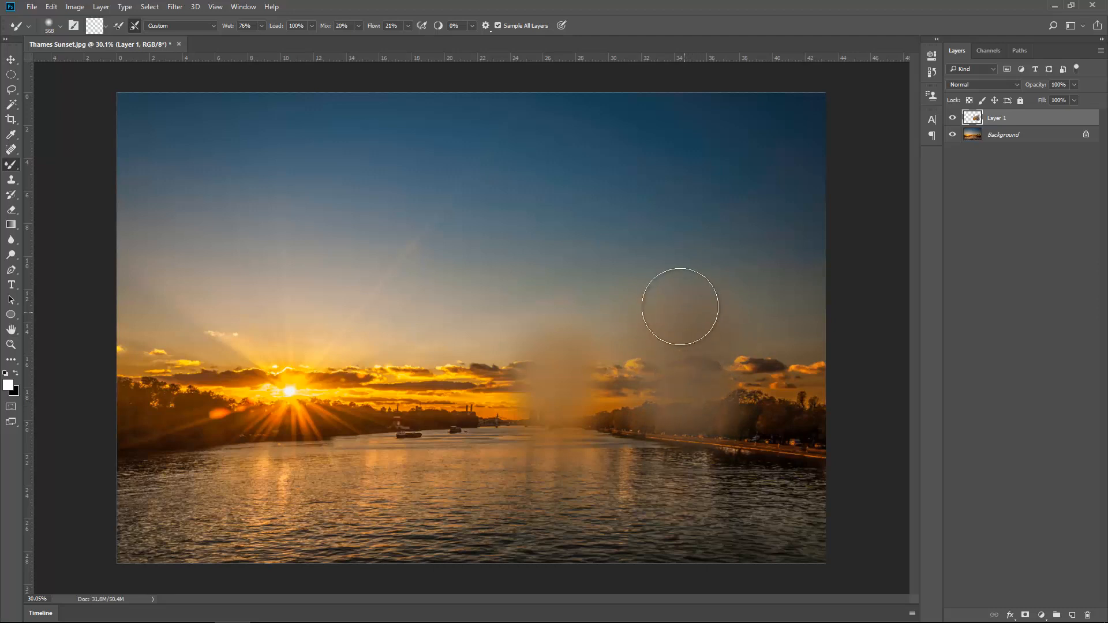
Step: Try the brush's Load at 16% and settle on 74%
click(310, 29)
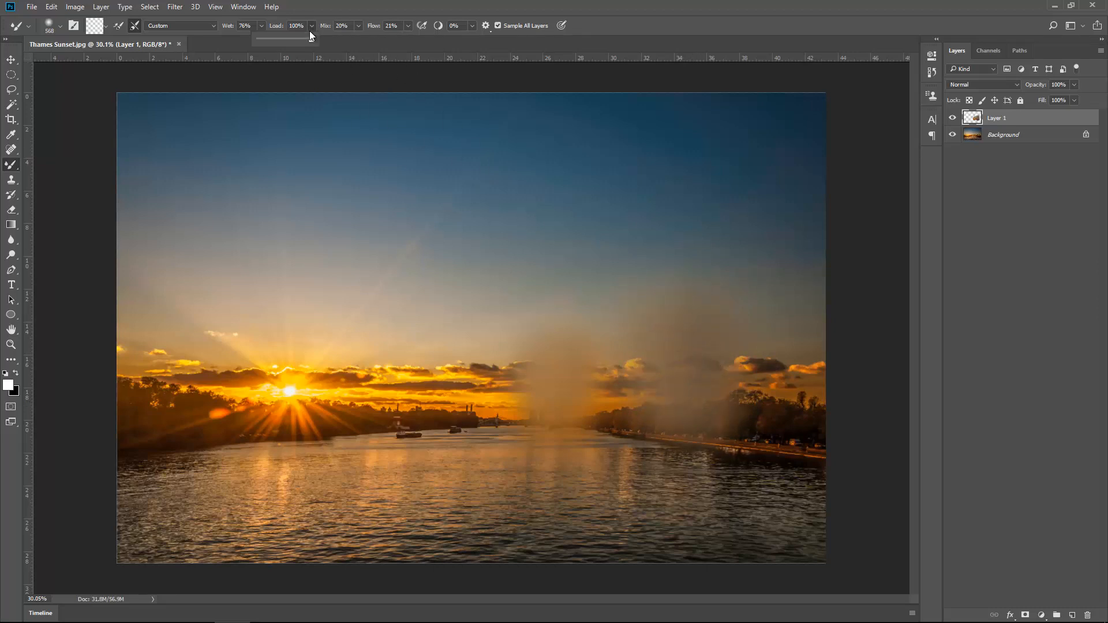
drag(312, 41, 266, 42)
click(428, 337)
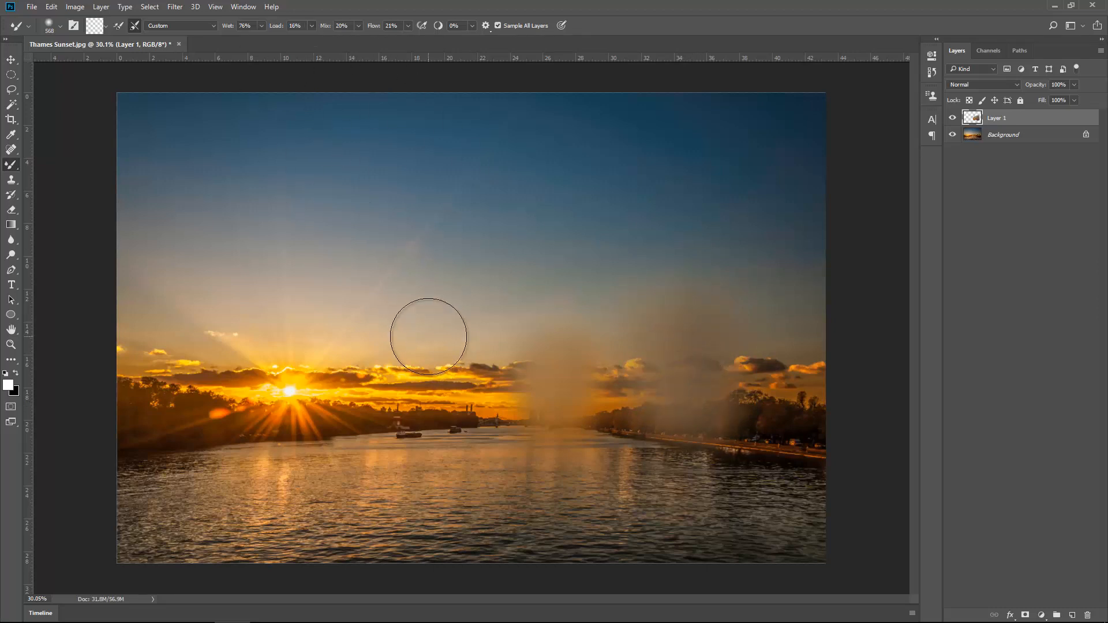
click(311, 28)
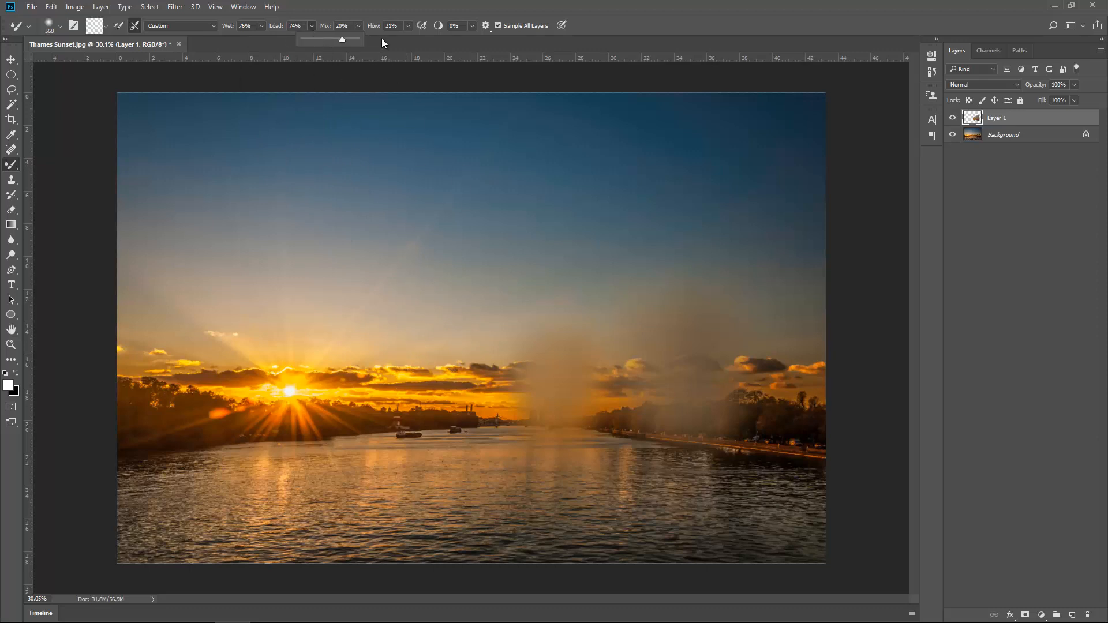
click(366, 16)
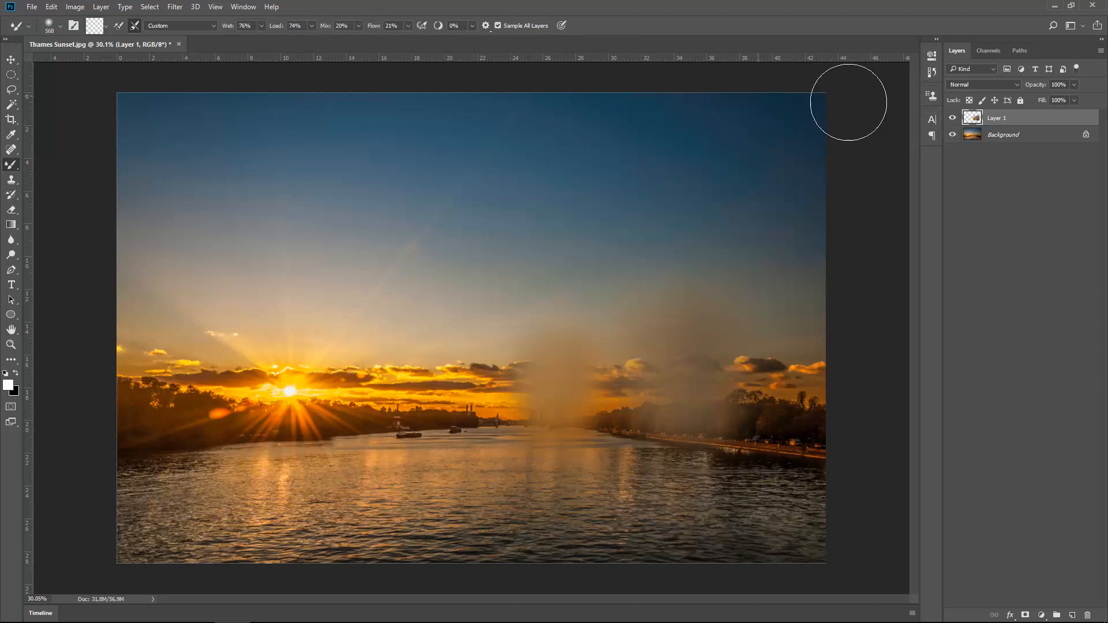
Step: Replace the test layer with a new empty layer and smooth the river's ripples on it
drag(1039, 122, 1089, 615)
click(1073, 615)
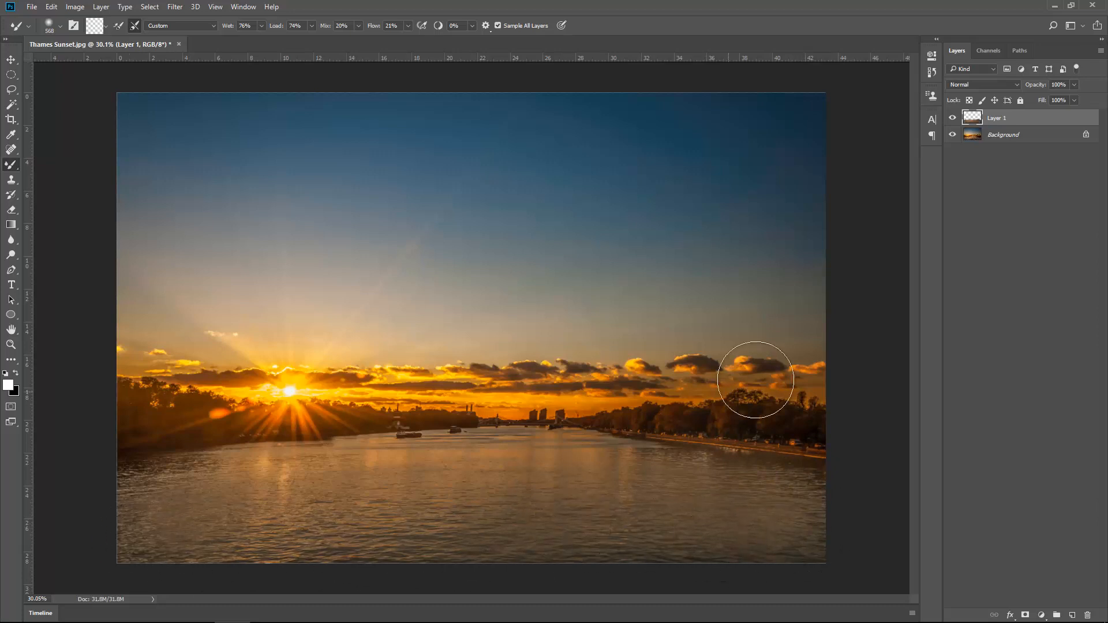
Step: Compare the smoothed water with the original, and inspect the painted layer without the Background
click(953, 119)
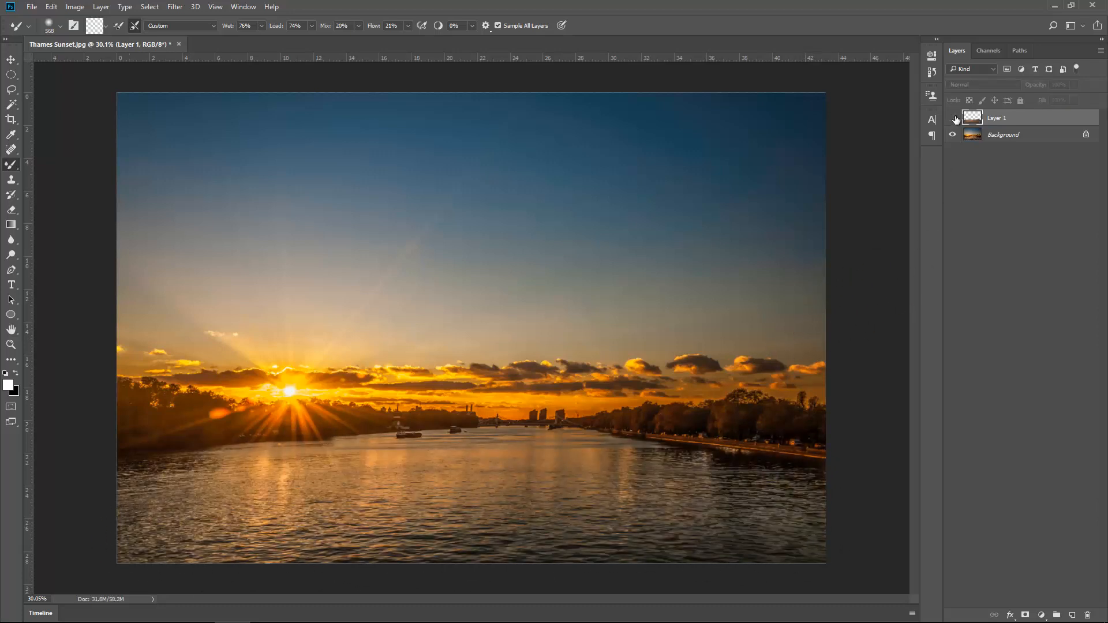
click(953, 118)
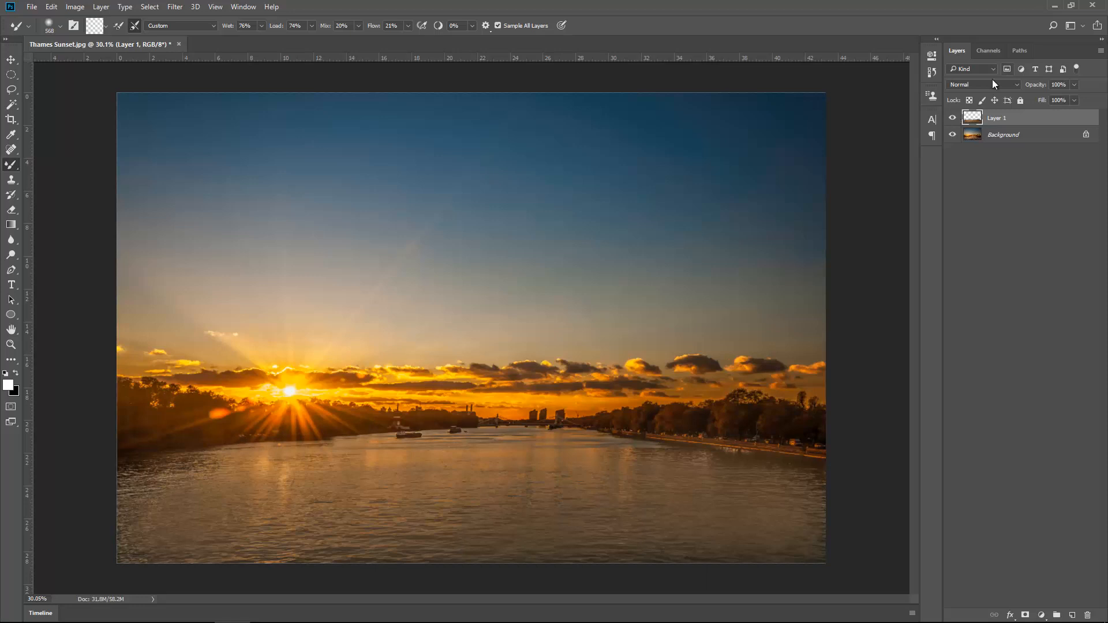
click(953, 135)
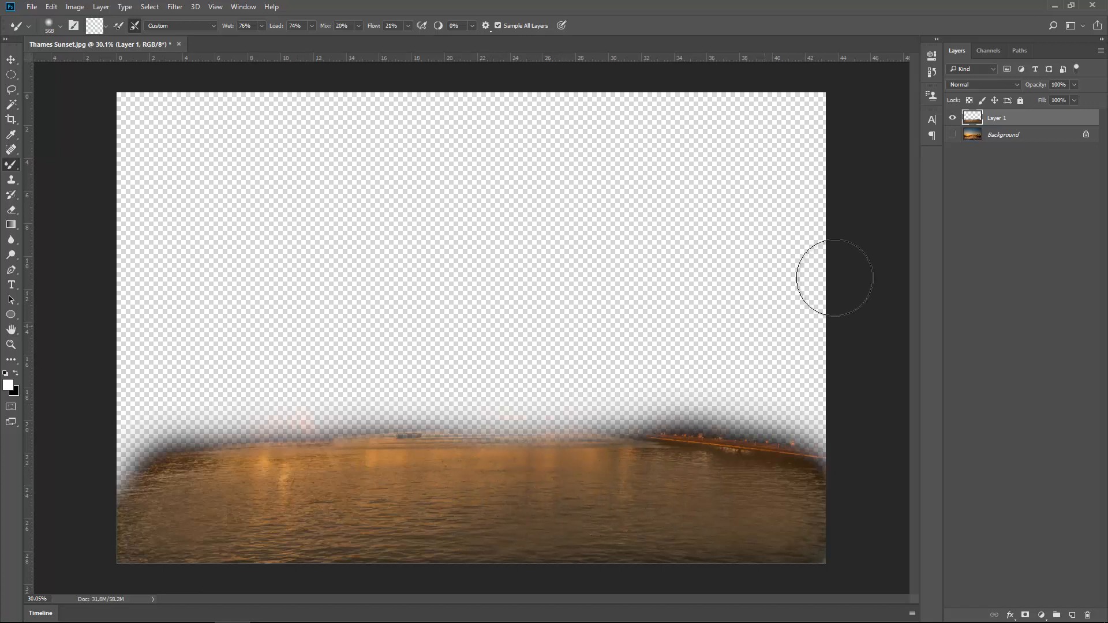
click(953, 134)
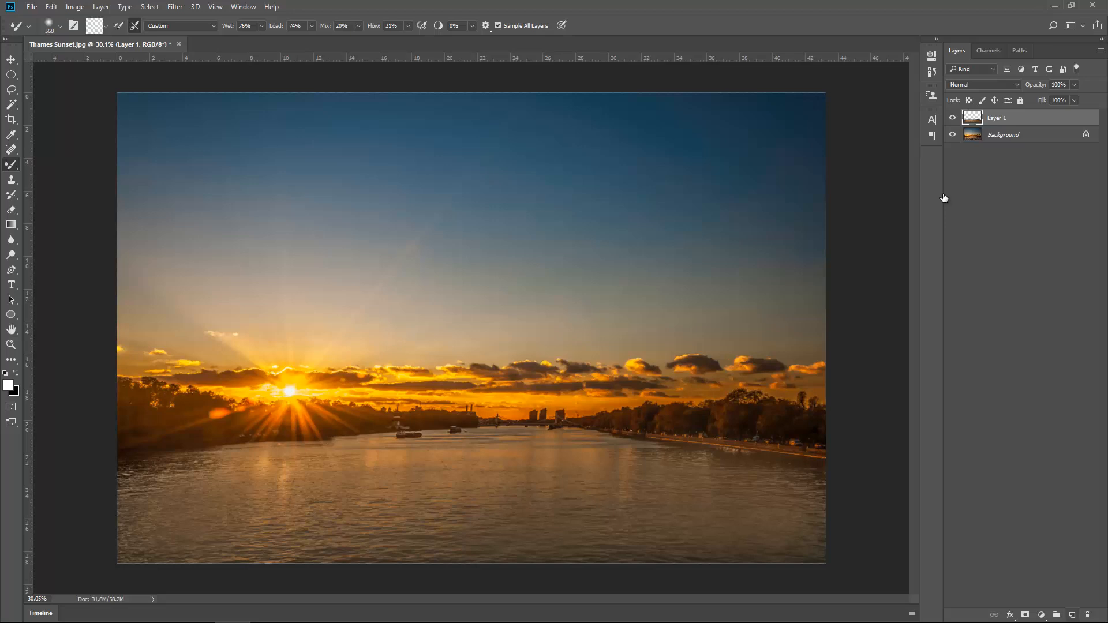
Step: Add a new layer with Layer 1 hidden, and set the brush's Mix value to 90%
click(1073, 616)
click(953, 134)
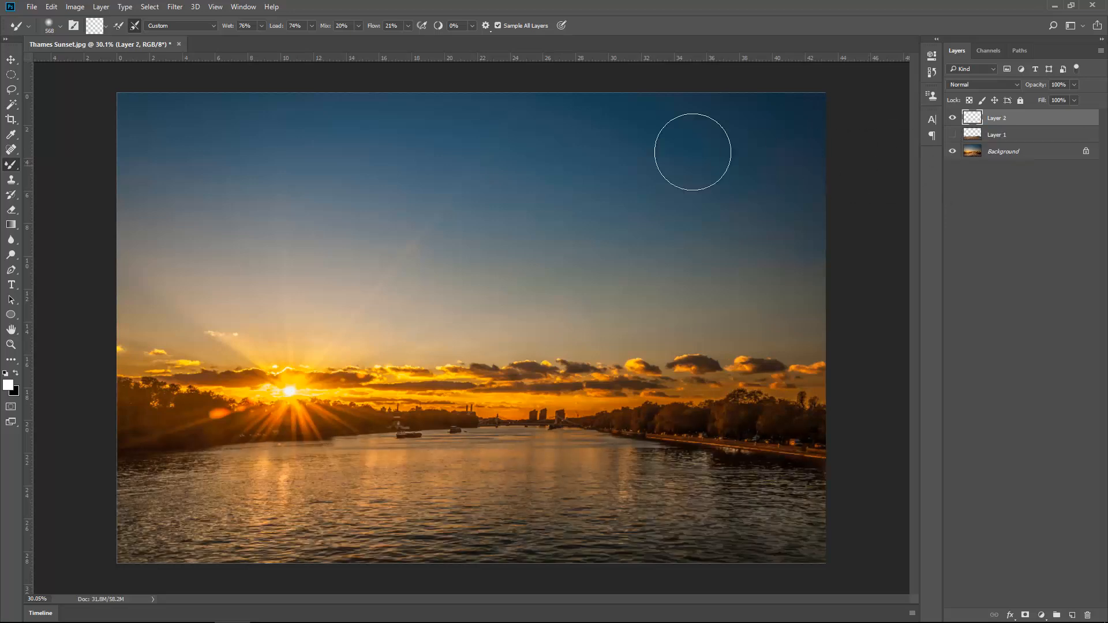
click(358, 26)
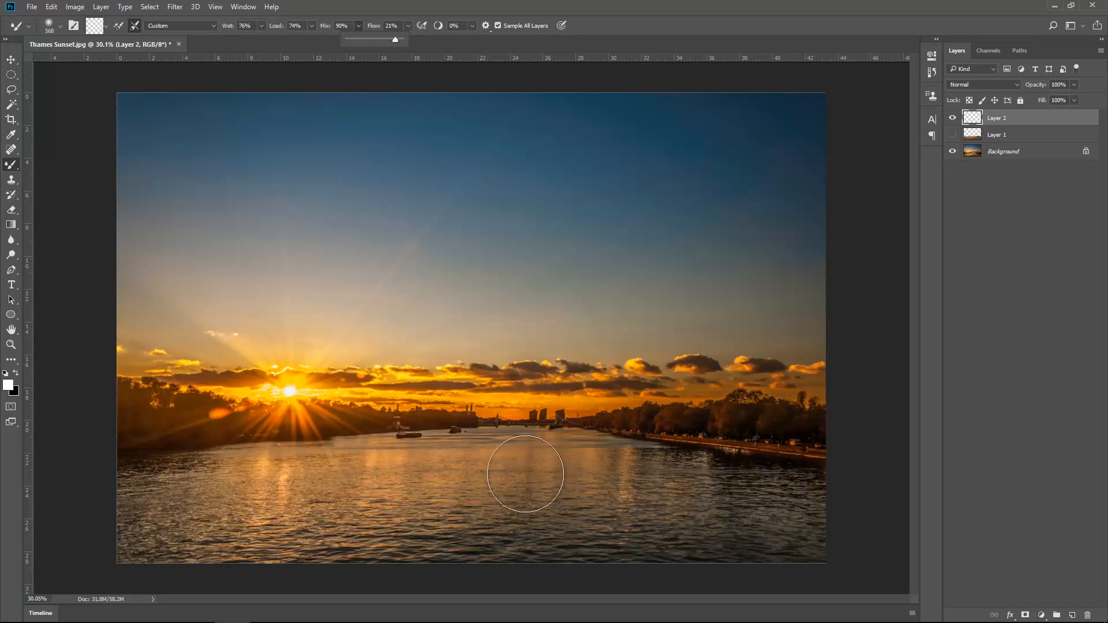
click(553, 528)
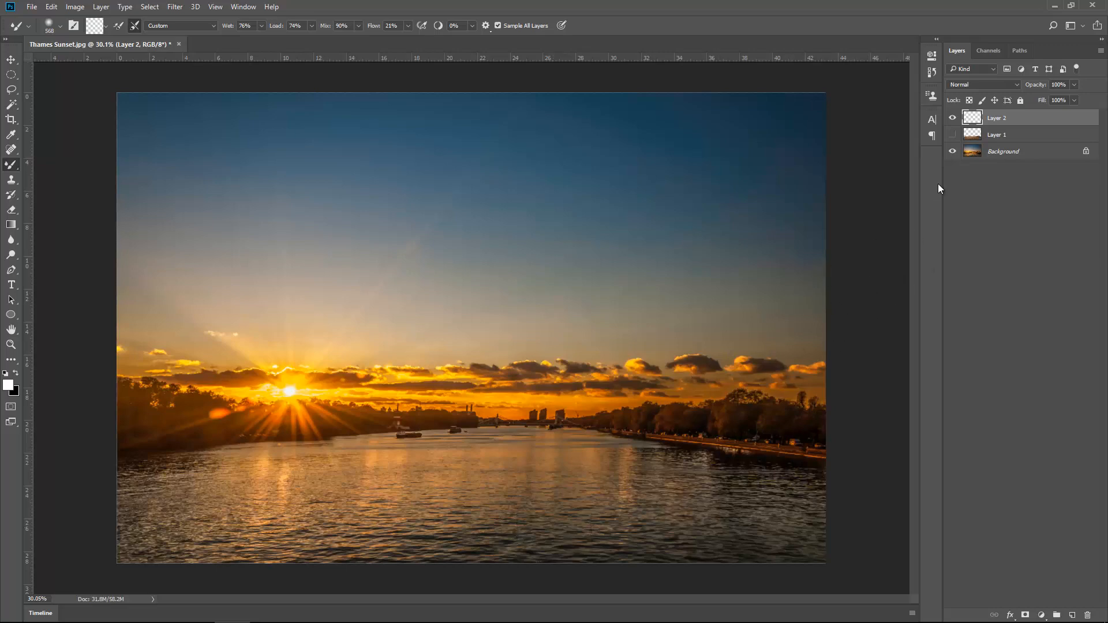
Step: Smooth the river water on Layer 2 with long horizontal strokes, and hide the Background to inspect the result
click(953, 152)
click(953, 152)
mouse_move(431, 494)
mouse_down()
mouse_move(673, 500)
mouse_move(667, 477)
mouse_move(649, 488)
mouse_move(729, 492)
mouse_up()
mouse_move(264, 503)
mouse_down()
mouse_move(172, 512)
mouse_move(360, 478)
mouse_move(138, 497)
mouse_move(338, 531)
mouse_move(159, 535)
mouse_move(661, 540)
mouse_up()
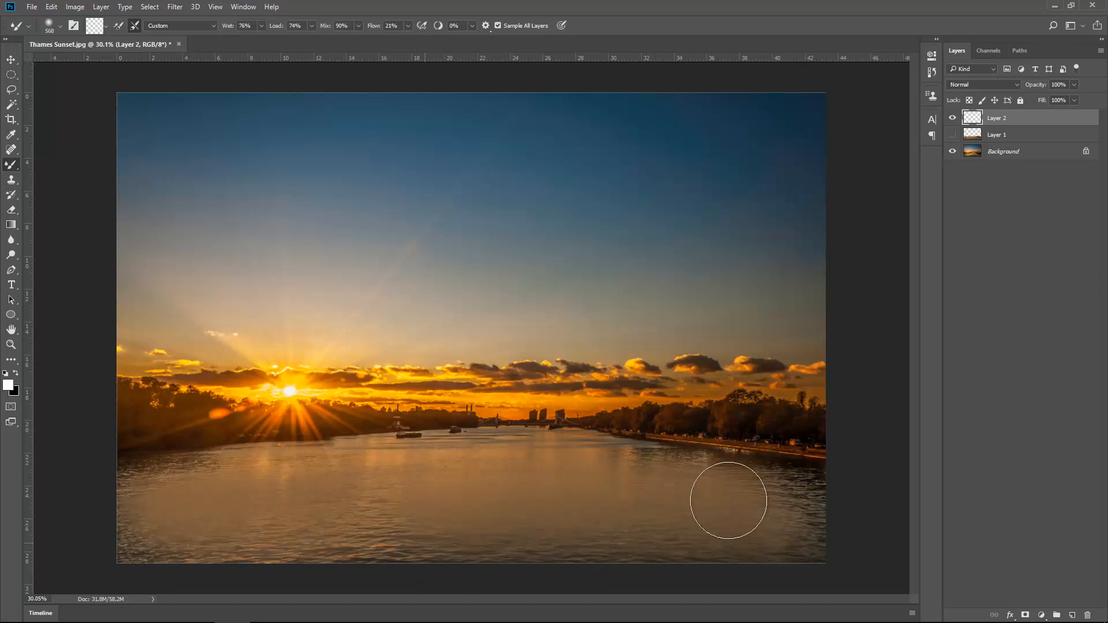
click(953, 151)
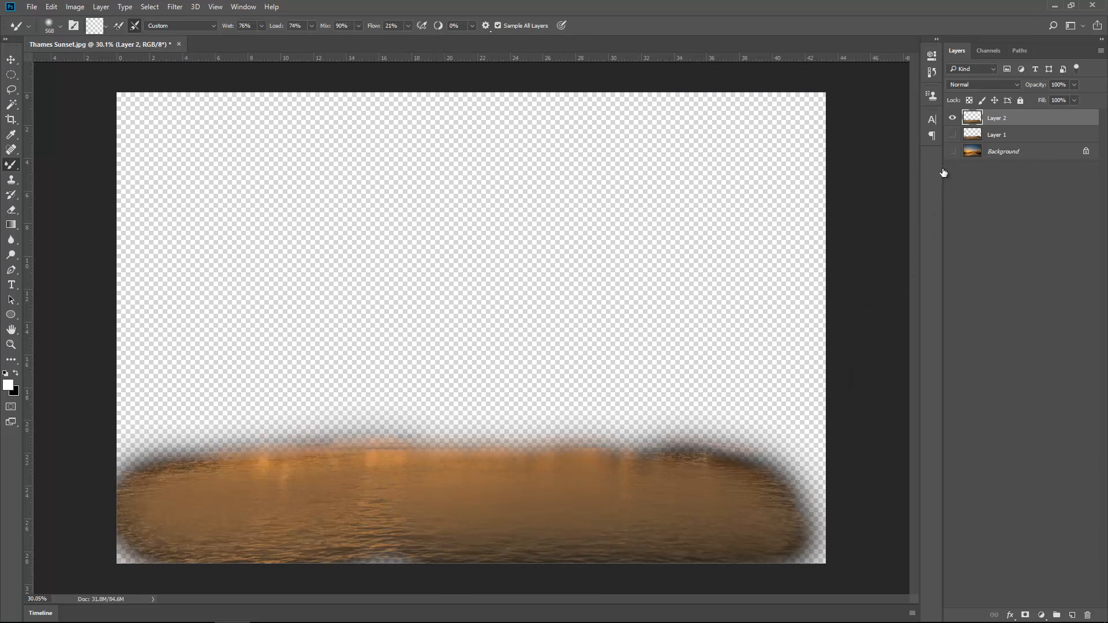
Step: Delete Layer 2 with the Background visible again, and set the brush's Mix value to 20%
click(952, 151)
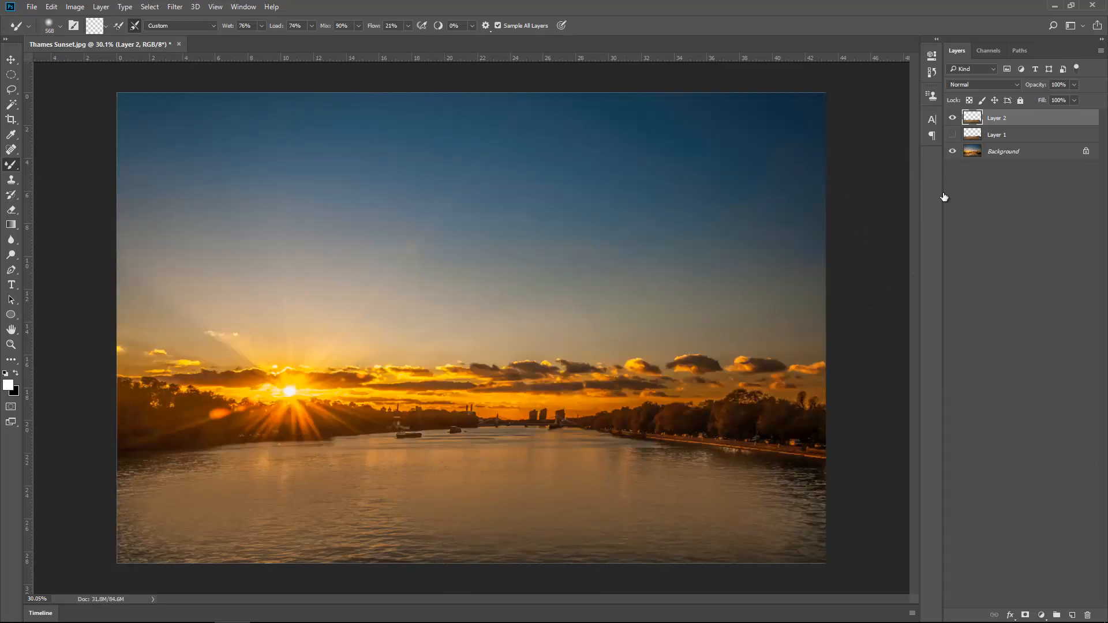
drag(996, 118, 1089, 615)
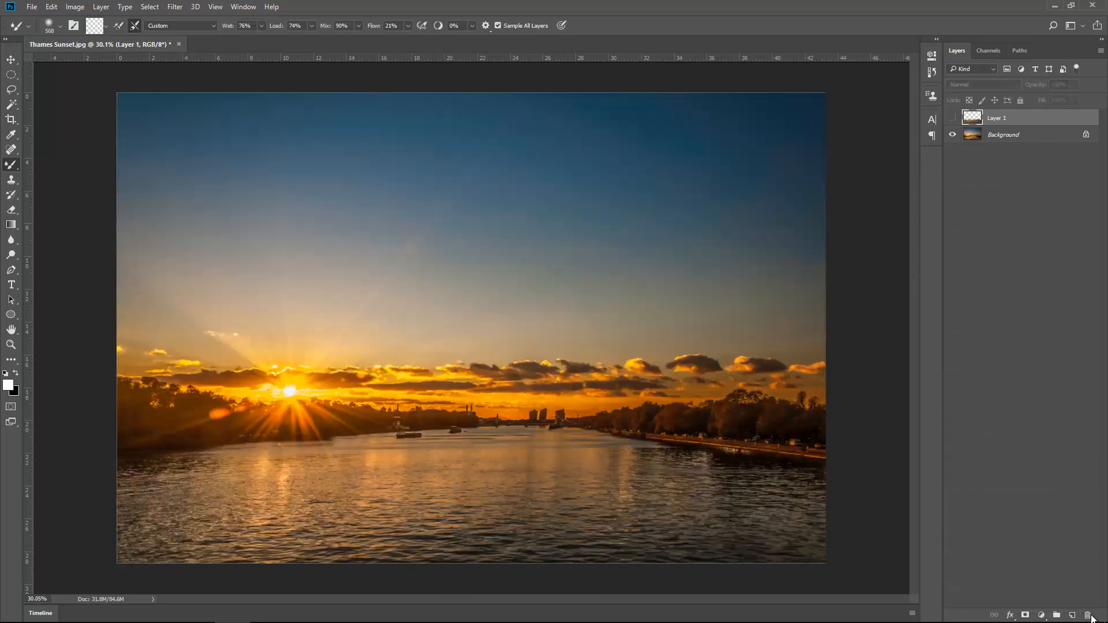
click(359, 26)
drag(360, 36, 322, 38)
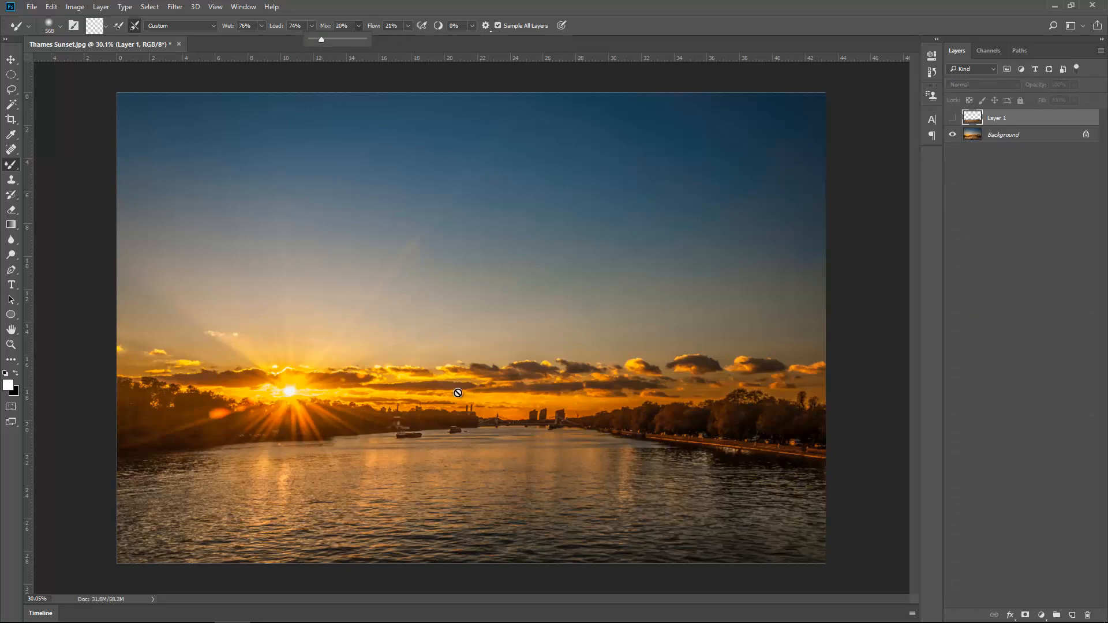
key(Return)
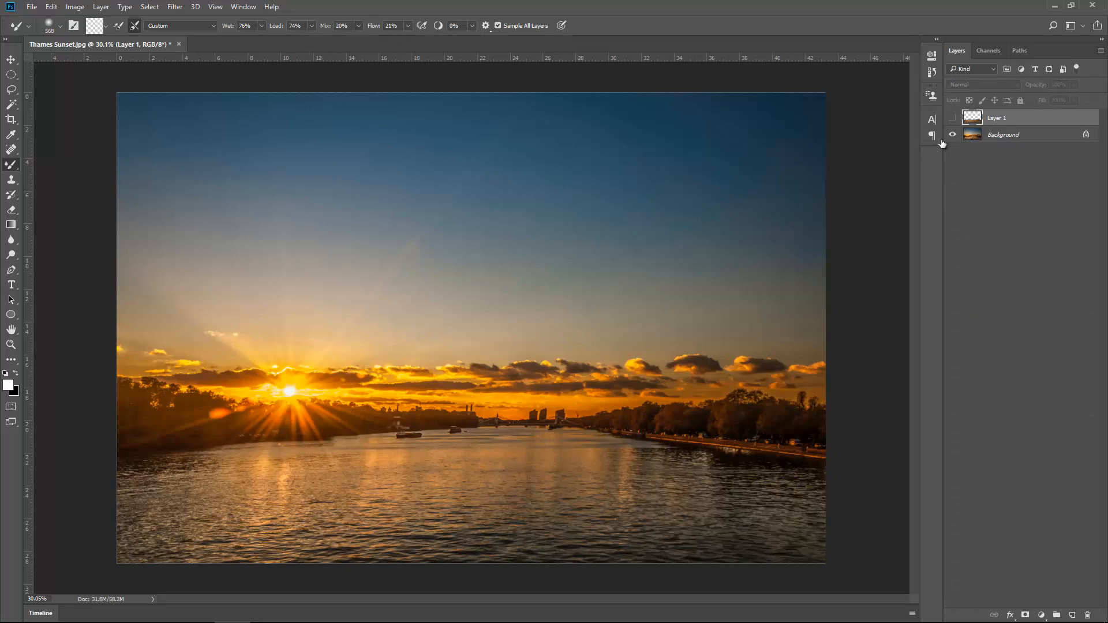
Step: Show Layer 1 to review its smoothed water, and replace it with a new empty layer
click(954, 119)
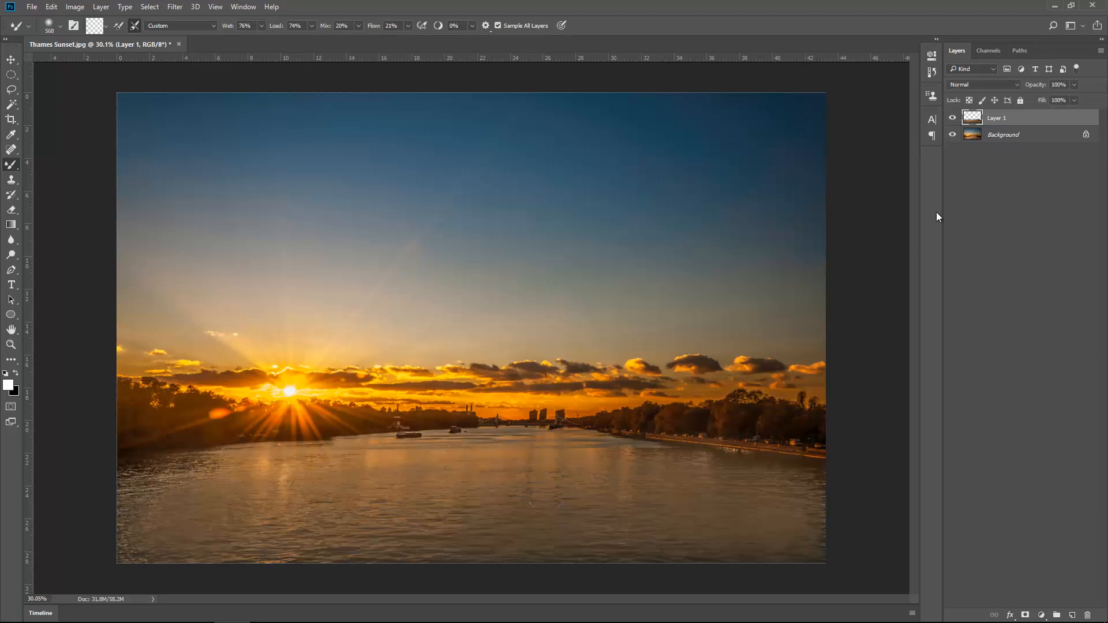
click(1036, 133)
click(1050, 119)
drag(1050, 119, 1088, 615)
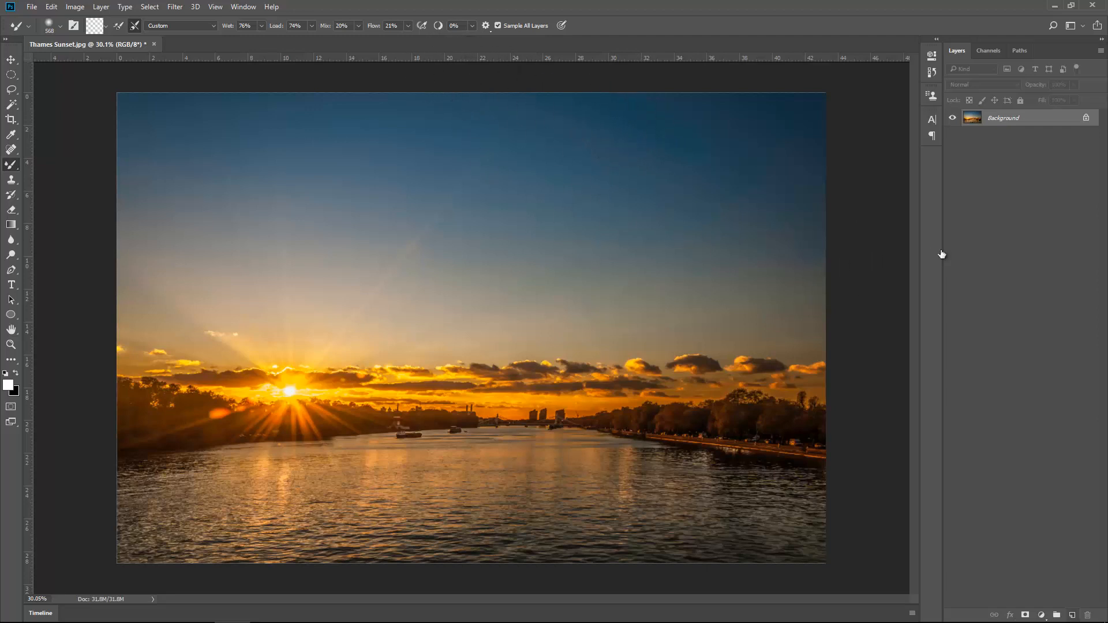
click(1072, 615)
Step: Set the brush's Flow to 100% and smear the riverbank trees and river water on the new layer
click(408, 26)
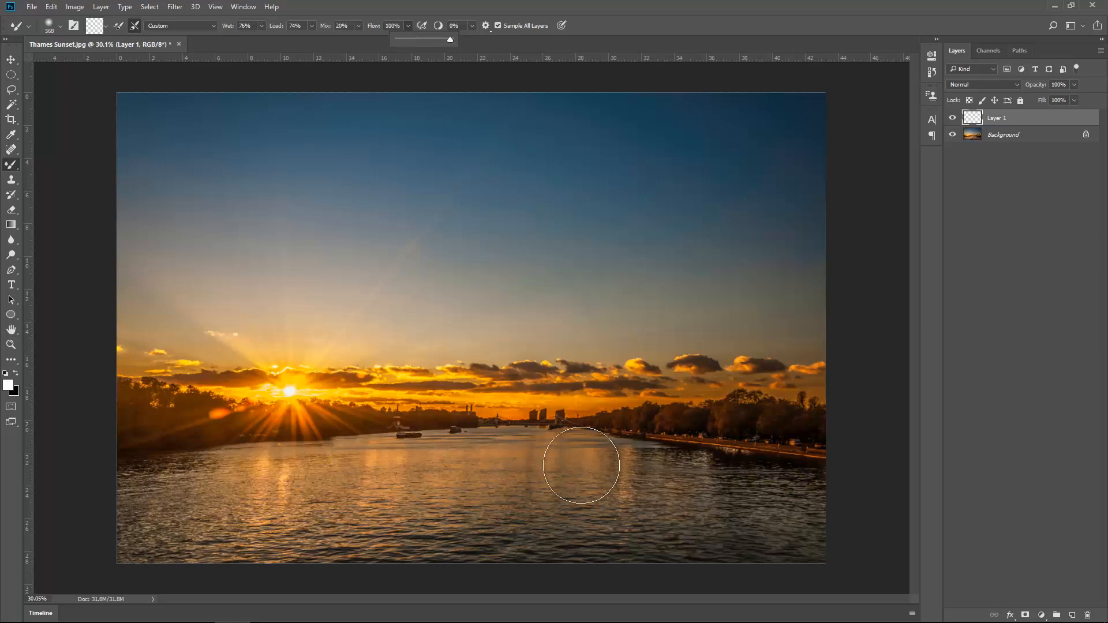
click(631, 423)
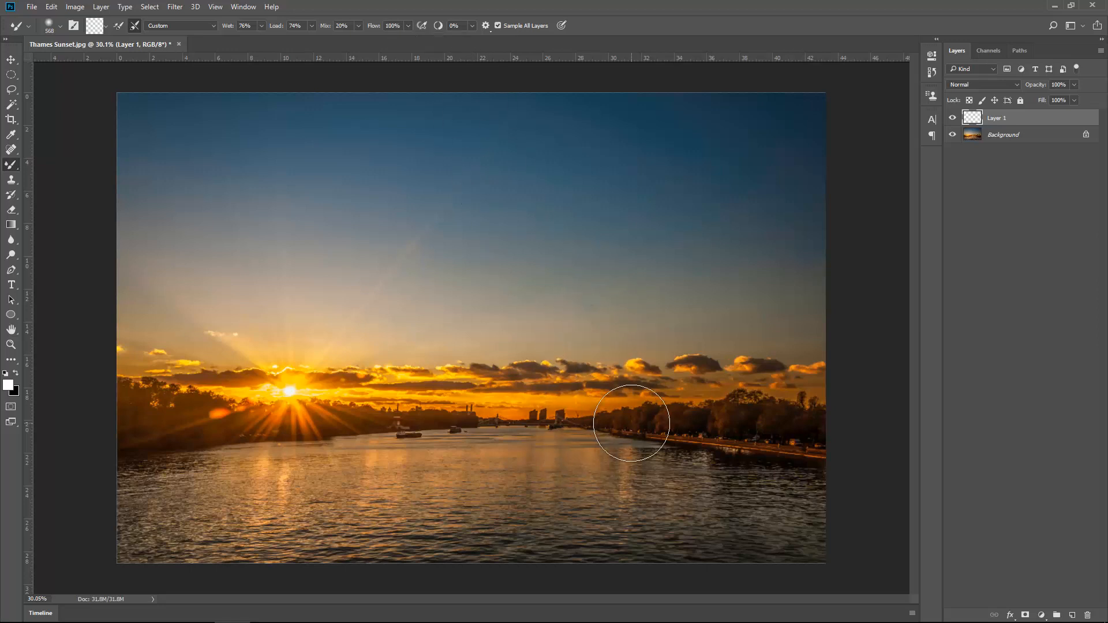
mouse_move(631, 423)
mouse_down()
mouse_move(709, 422)
mouse_move(504, 413)
mouse_move(333, 428)
mouse_move(532, 430)
mouse_move(484, 450)
mouse_move(391, 458)
mouse_move(583, 463)
mouse_move(369, 493)
mouse_move(495, 501)
mouse_move(441, 456)
mouse_up()
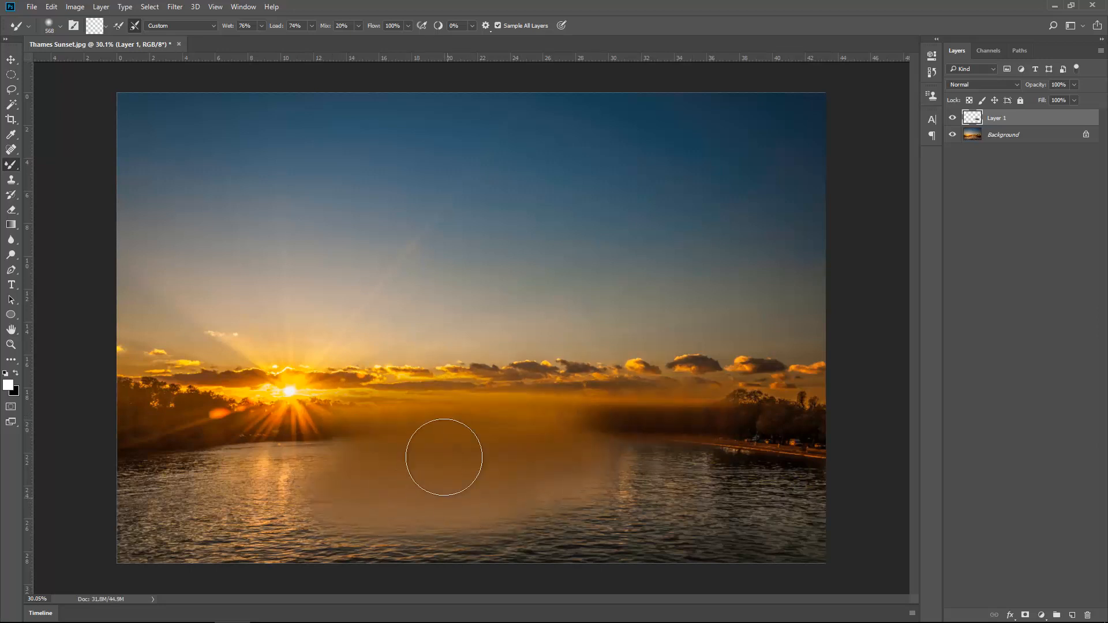
Step: Set the brush's Flow to 14% and undo the heavy smear over the river and trees
click(407, 28)
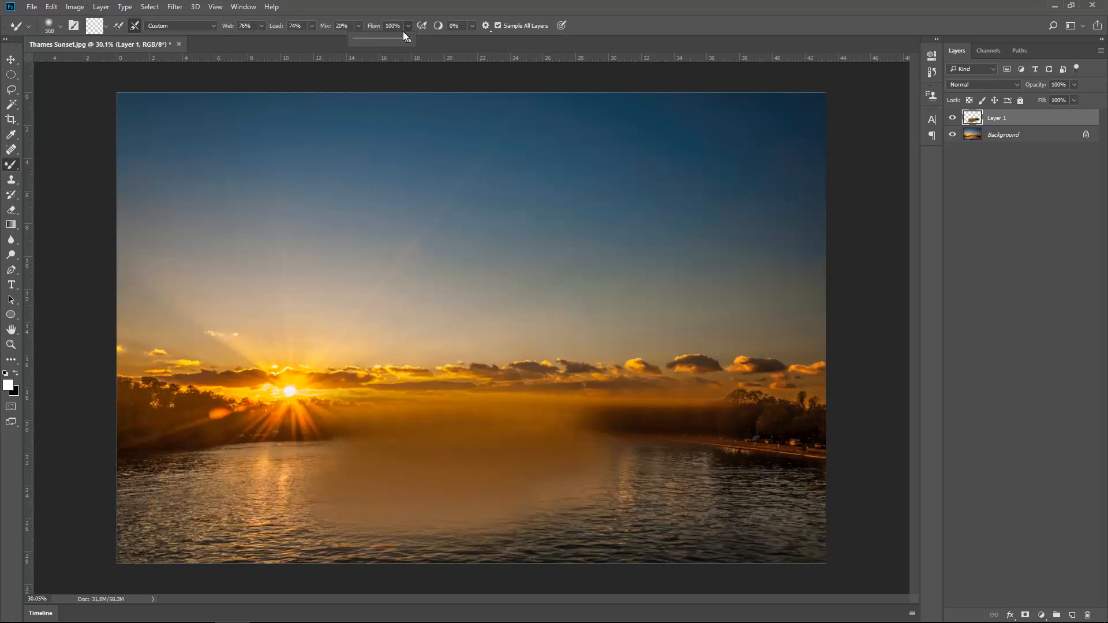
key(shift+1)
key(shift+4)
key(ctrl+z)
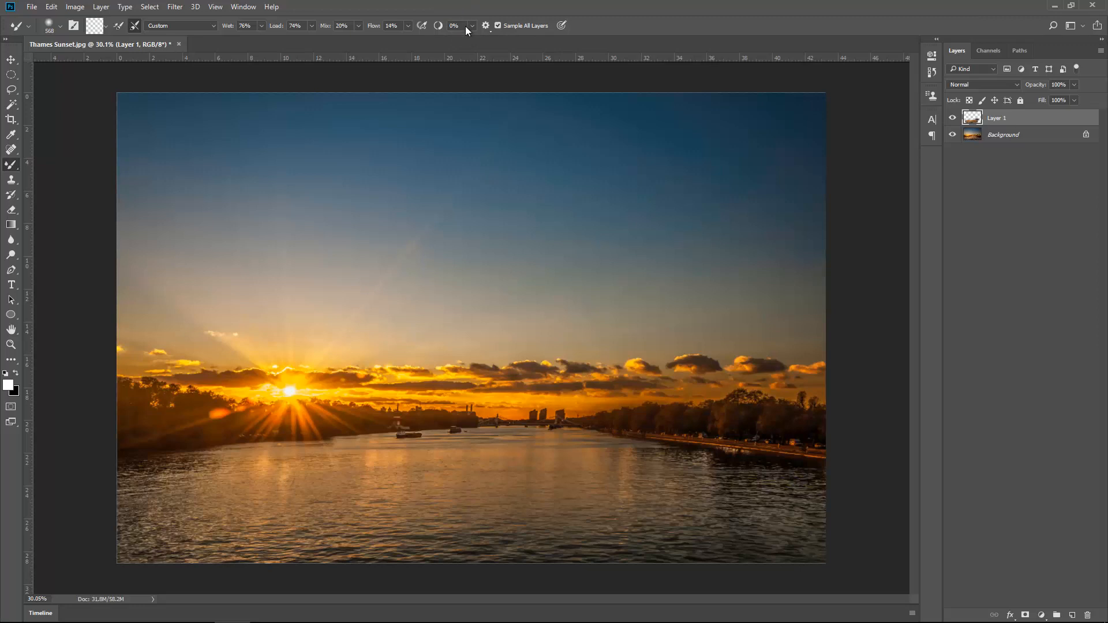
Step: Paint over the upper sky with the brush's Smoothing at 100%, and inspect the strokes with the Background hidden
click(472, 26)
drag(474, 33, 532, 38)
mouse_move(564, 196)
mouse_down()
mouse_move(544, 256)
mouse_move(651, 212)
mouse_move(615, 180)
mouse_move(533, 181)
mouse_move(355, 218)
mouse_move(452, 189)
mouse_move(601, 211)
mouse_move(690, 189)
mouse_move(531, 187)
mouse_move(434, 244)
mouse_move(346, 219)
mouse_move(469, 217)
mouse_move(655, 237)
mouse_move(605, 165)
mouse_move(399, 267)
mouse_move(449, 256)
mouse_move(674, 278)
mouse_move(647, 210)
mouse_move(393, 344)
mouse_move(453, 284)
mouse_up()
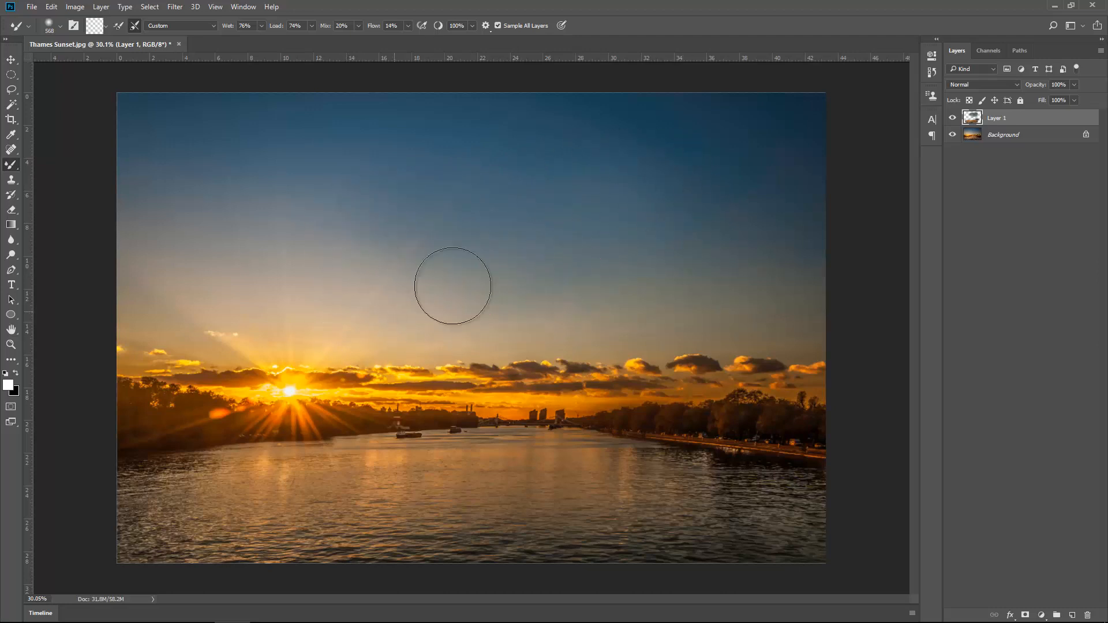
click(953, 134)
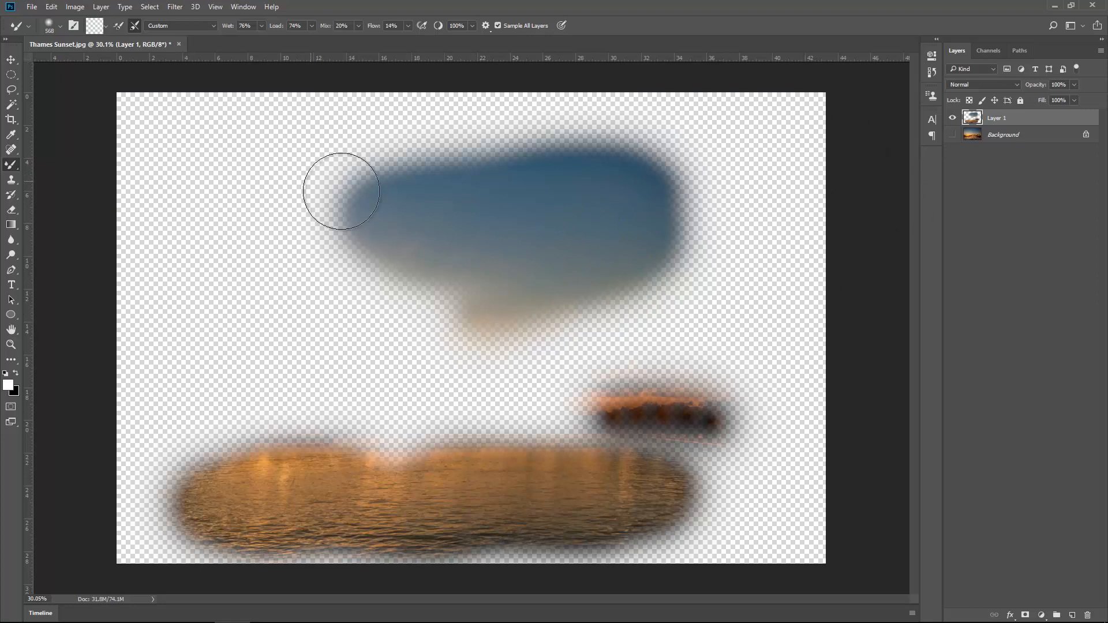
click(951, 135)
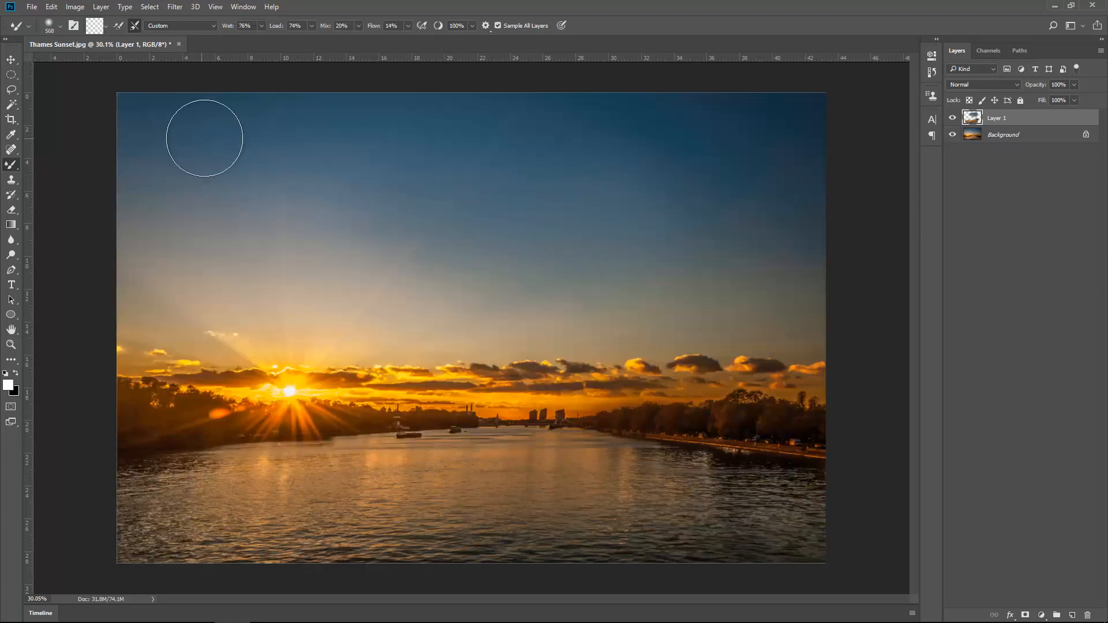
Step: Paint a stroke down the sky above the sun, and inspect it on Layer 1 without the Background
mouse_move(206, 136)
mouse_down()
mouse_move(216, 218)
mouse_move(330, 362)
mouse_up()
click(952, 135)
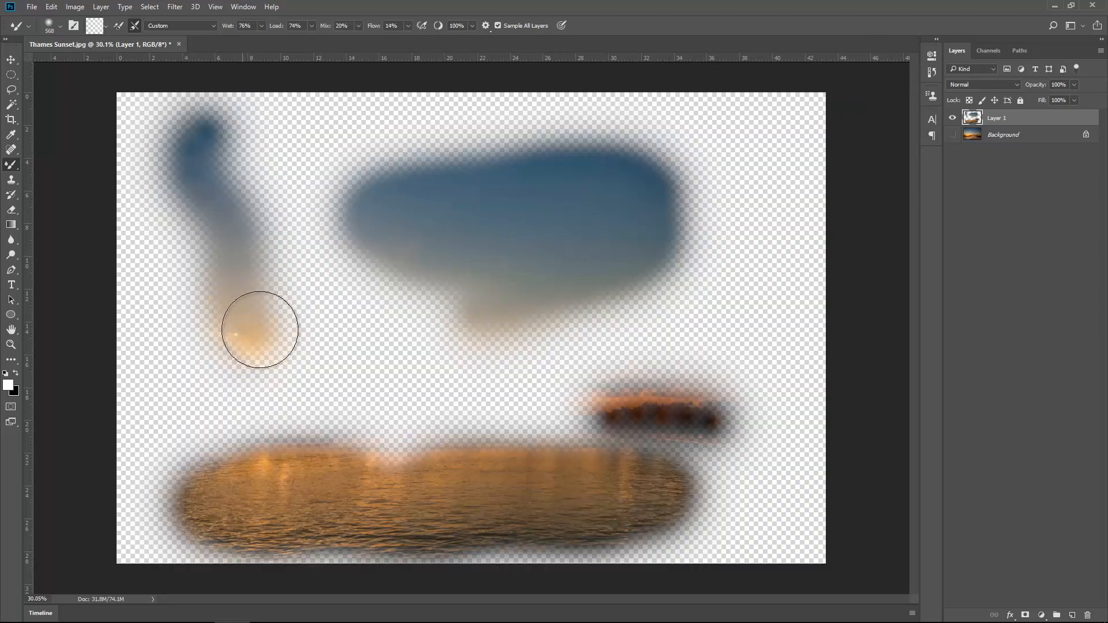
click(953, 135)
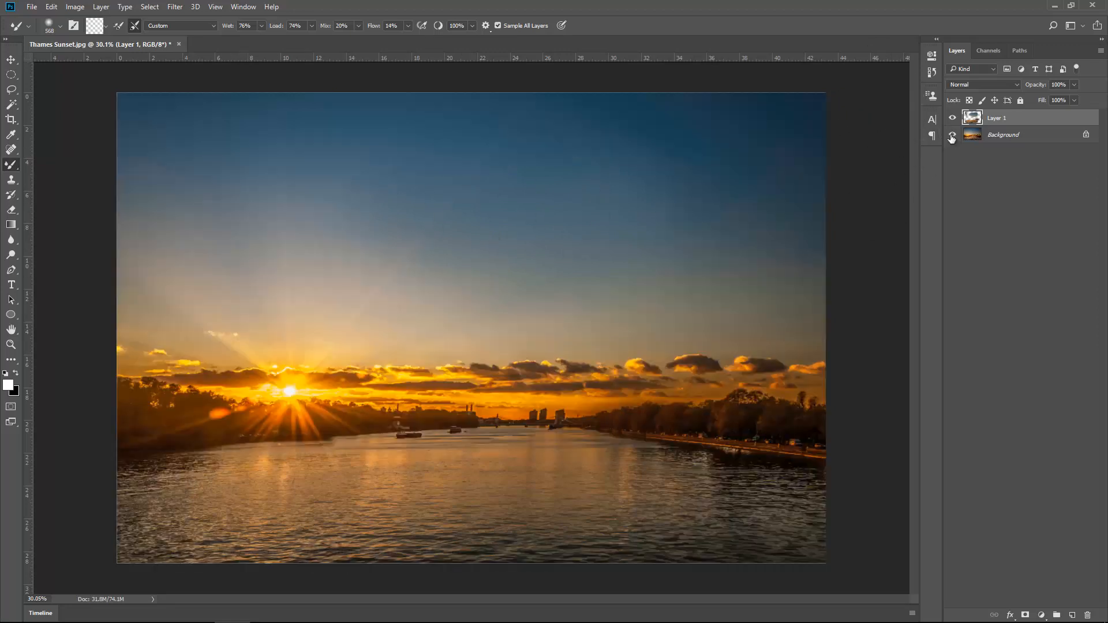
Step: Undo the strokes on Layer 1 and set the brush's Smoothing to 0%
key(ctrl+alt+z)
key(ctrl+alt+z)
key(ctrl+alt+z)
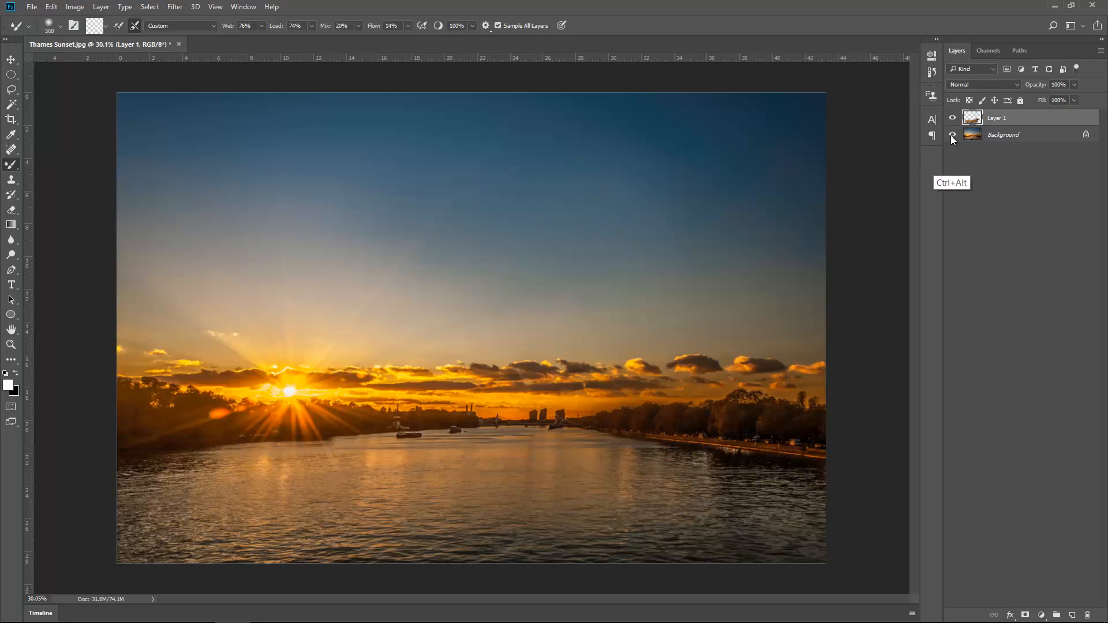
key(ctrl+alt+z)
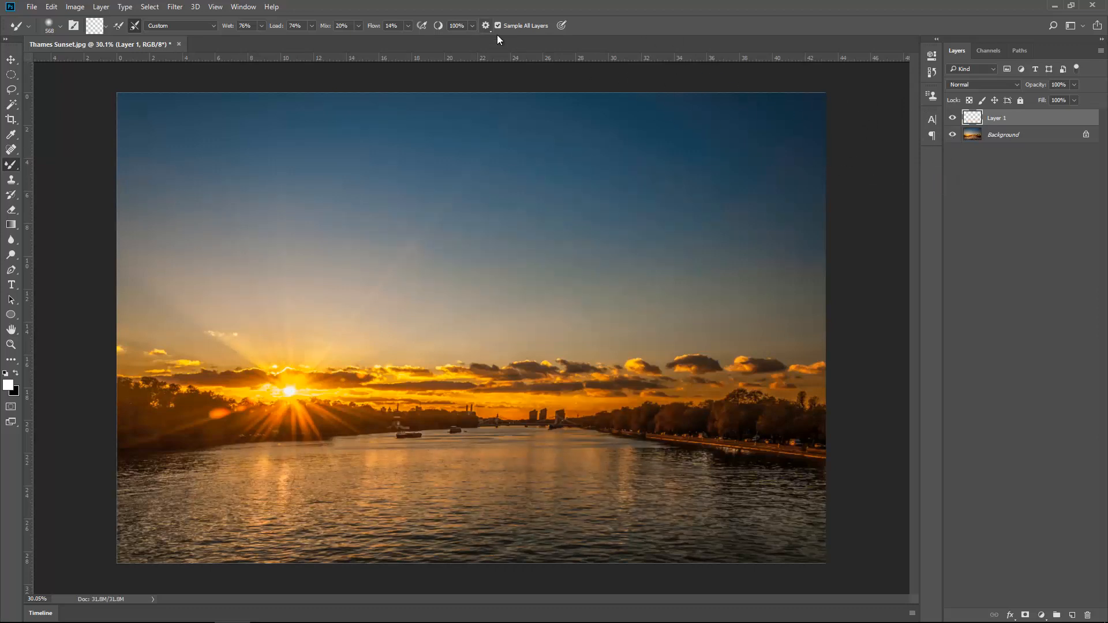
click(472, 26)
drag(473, 39, 396, 49)
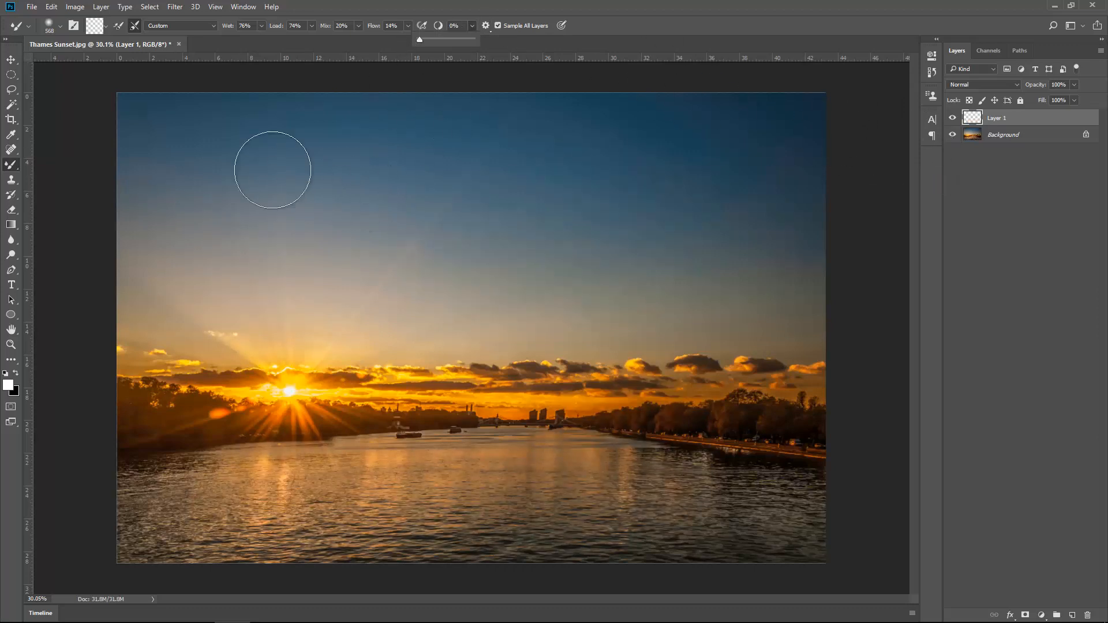
Step: Paint one wavy stroke across the upper sky, and inspect its shape with the Background hidden
mouse_move(233, 139)
mouse_down()
mouse_move(225, 195)
mouse_move(425, 240)
mouse_move(673, 232)
mouse_up()
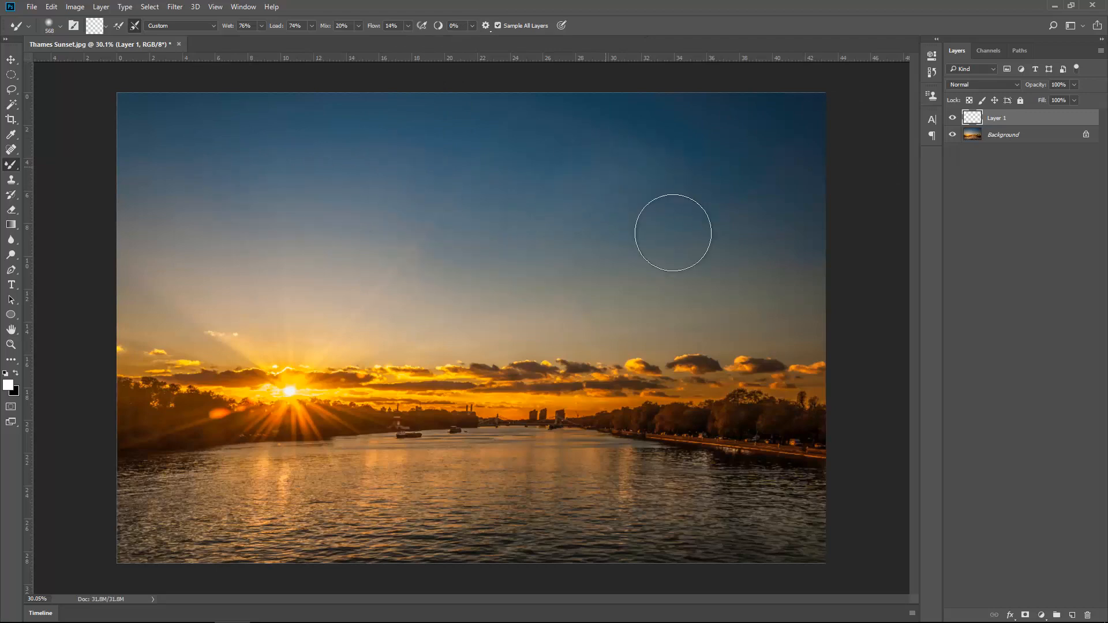
click(953, 135)
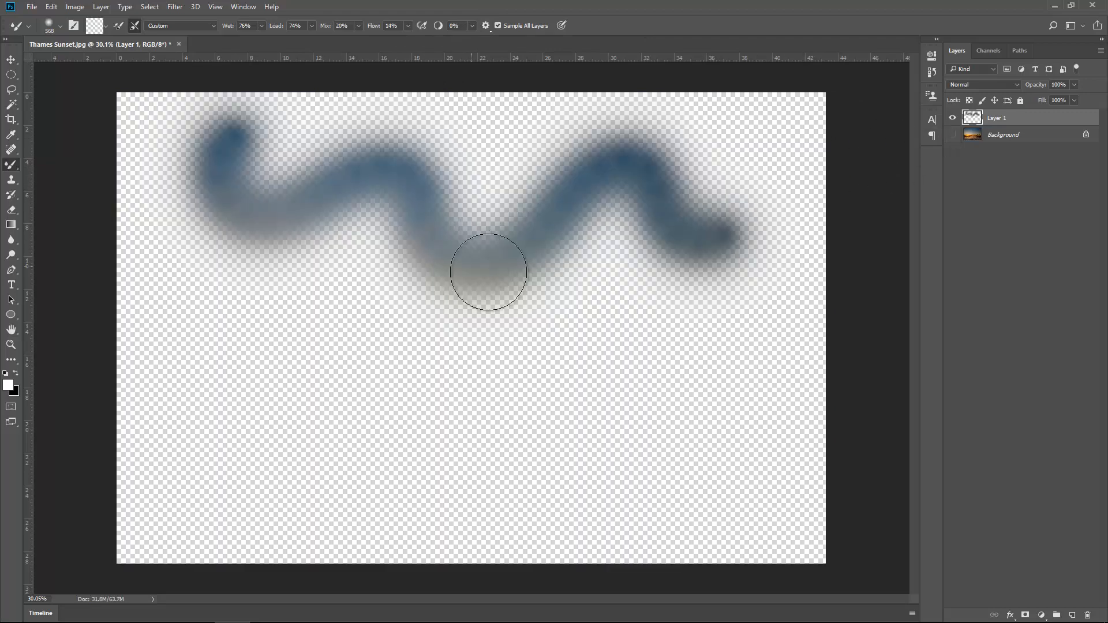
click(953, 136)
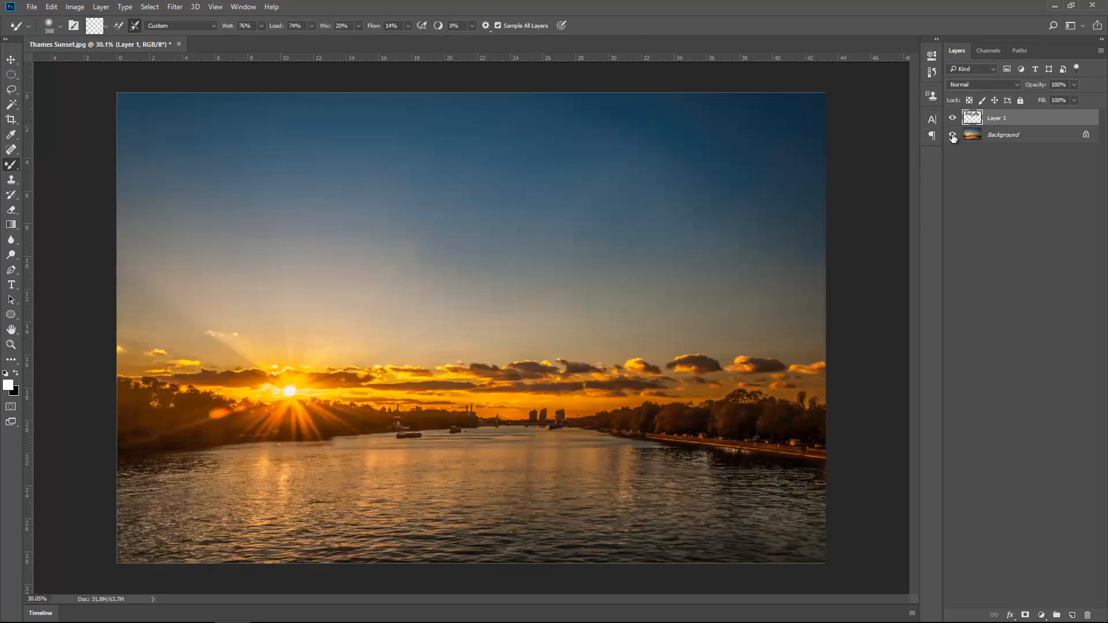
Step: Replace the test layer with a new empty layer, and set the brush size to 53 px for the lens flare near the trees
drag(1005, 118, 1088, 615)
click(1073, 615)
mouse_move(247, 418)
mouse_down()
mouse_move(351, 404)
mouse_move(388, 374)
mouse_move(656, 314)
mouse_up()
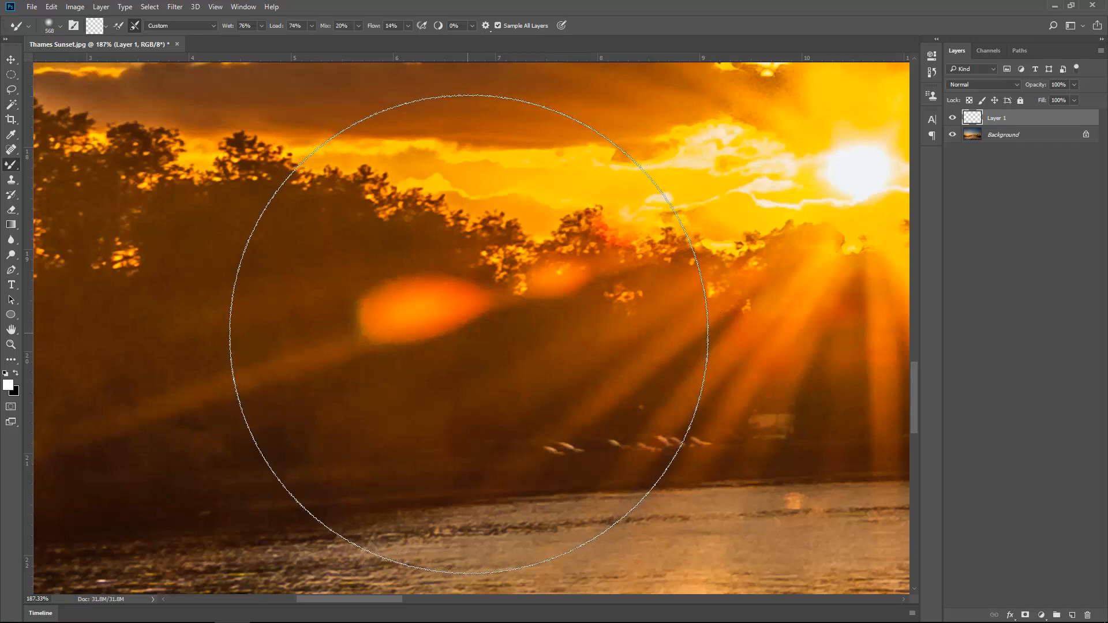
right_click(474, 335)
click(556, 360)
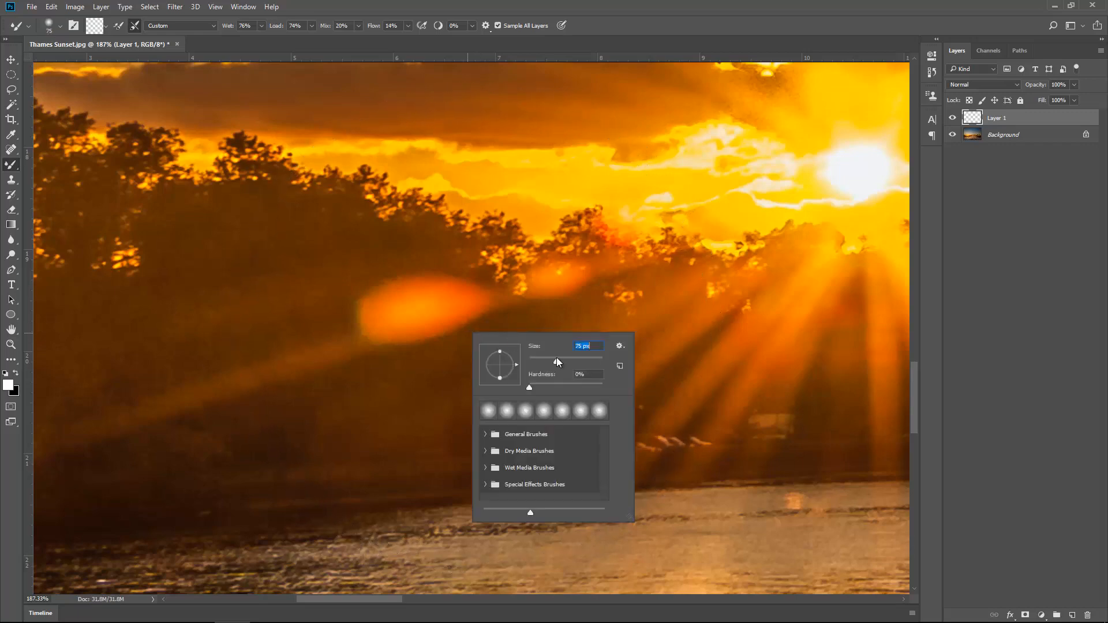
click(548, 360)
click(627, 25)
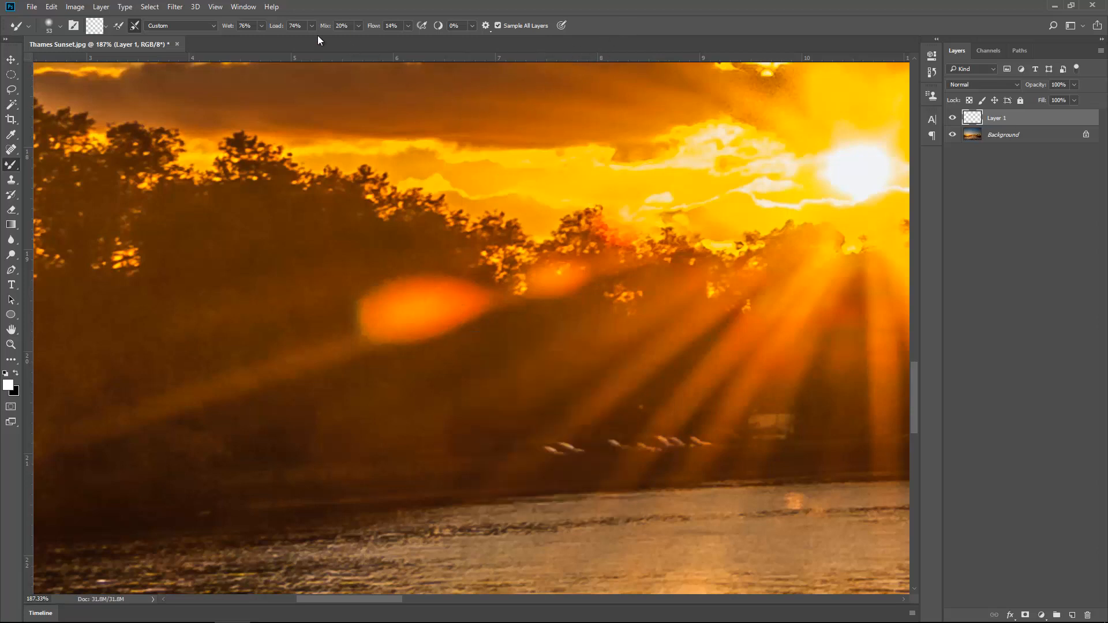
Step: Set the brush's Flow to 36% and blend away the orange lens flares along the light ray over the trees
click(408, 26)
click(305, 329)
drag(304, 327, 413, 292)
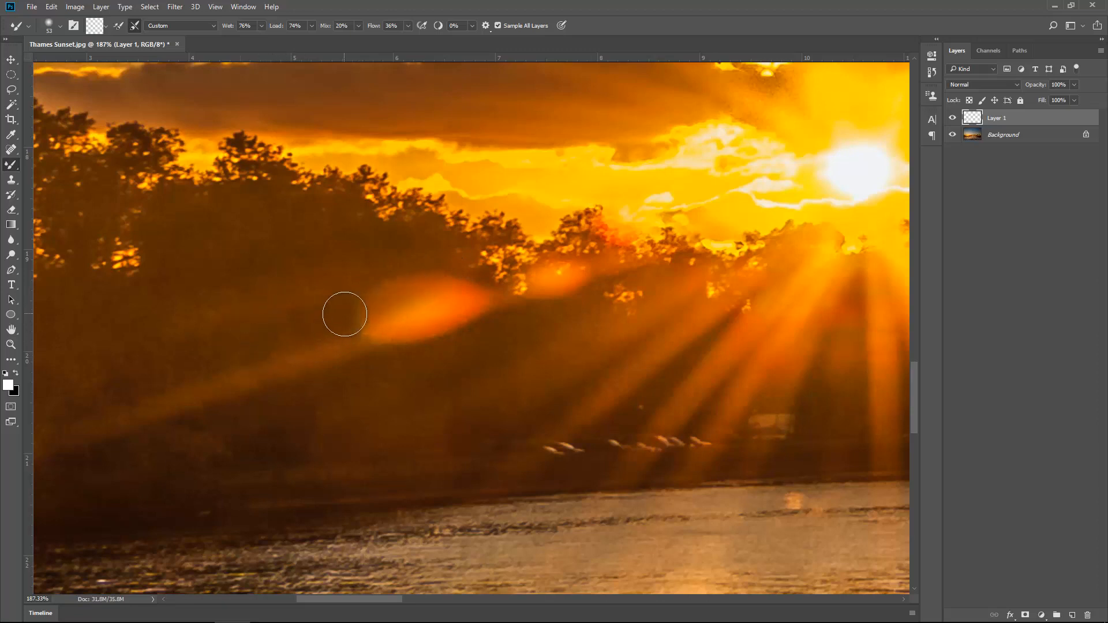
mouse_move(296, 340)
mouse_down()
mouse_move(421, 283)
mouse_move(340, 308)
mouse_move(399, 283)
mouse_move(376, 307)
mouse_up()
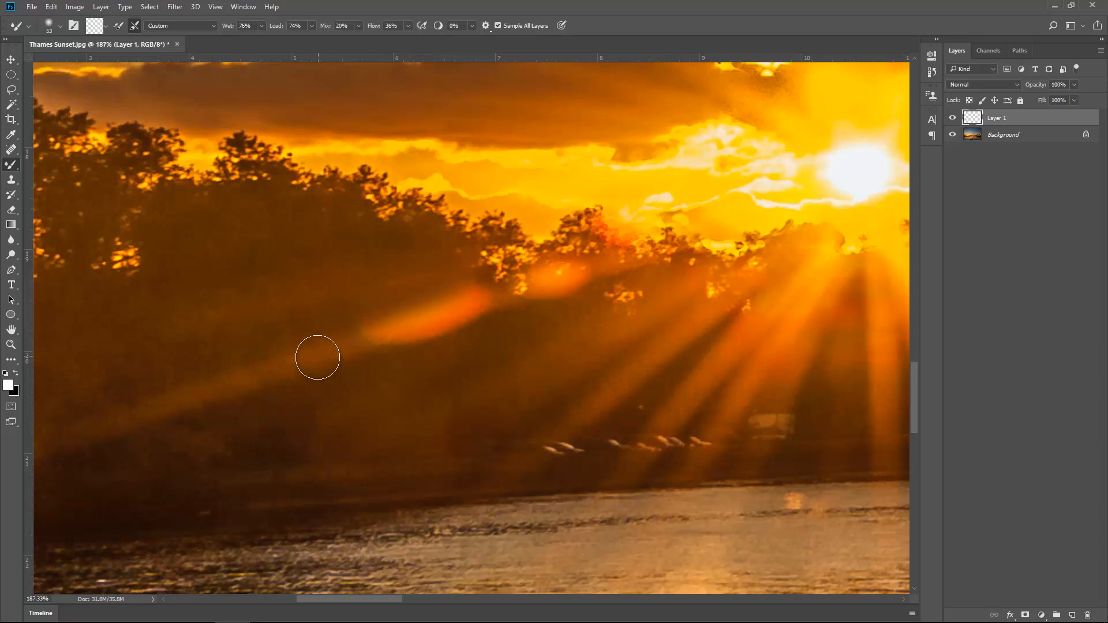
mouse_move(318, 357)
mouse_down()
mouse_move(374, 329)
mouse_move(496, 317)
mouse_up()
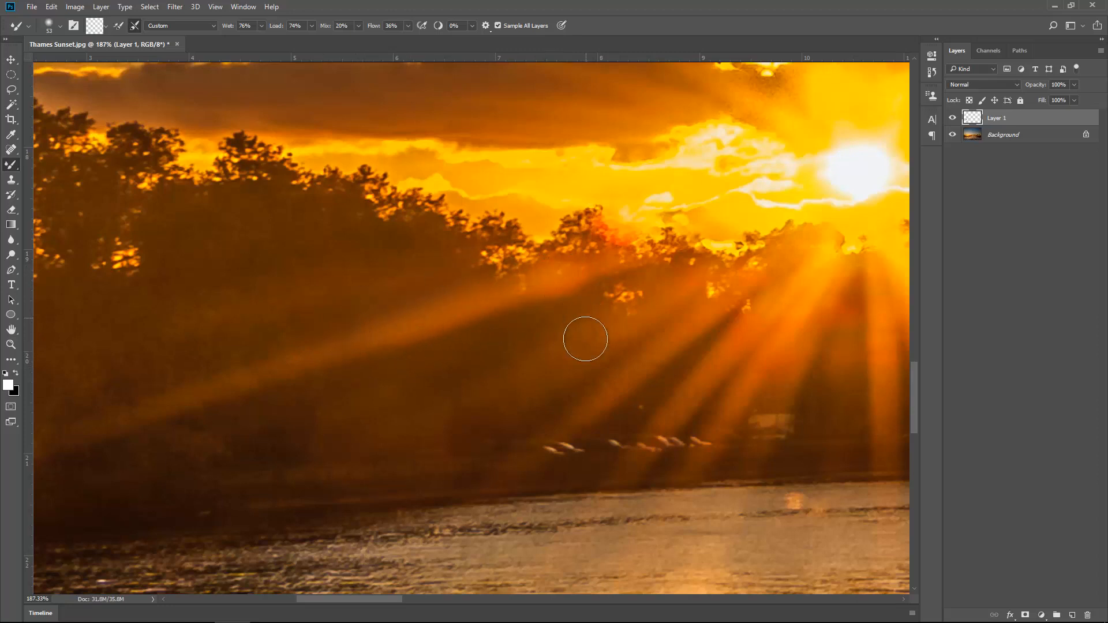
Step: Blend out the flare spot and dark streak in the cloud beside the sun with a 34 px brush, and hide Layer 1 to compare
drag(579, 367, 585, 304)
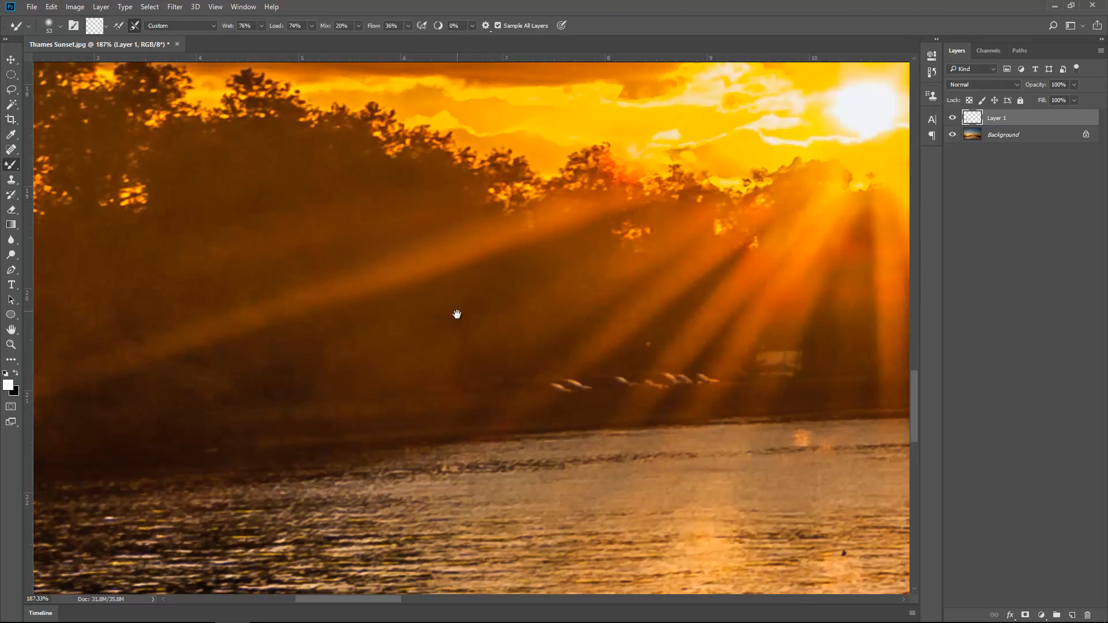
drag(575, 335, 514, 373)
drag(594, 280, 427, 389)
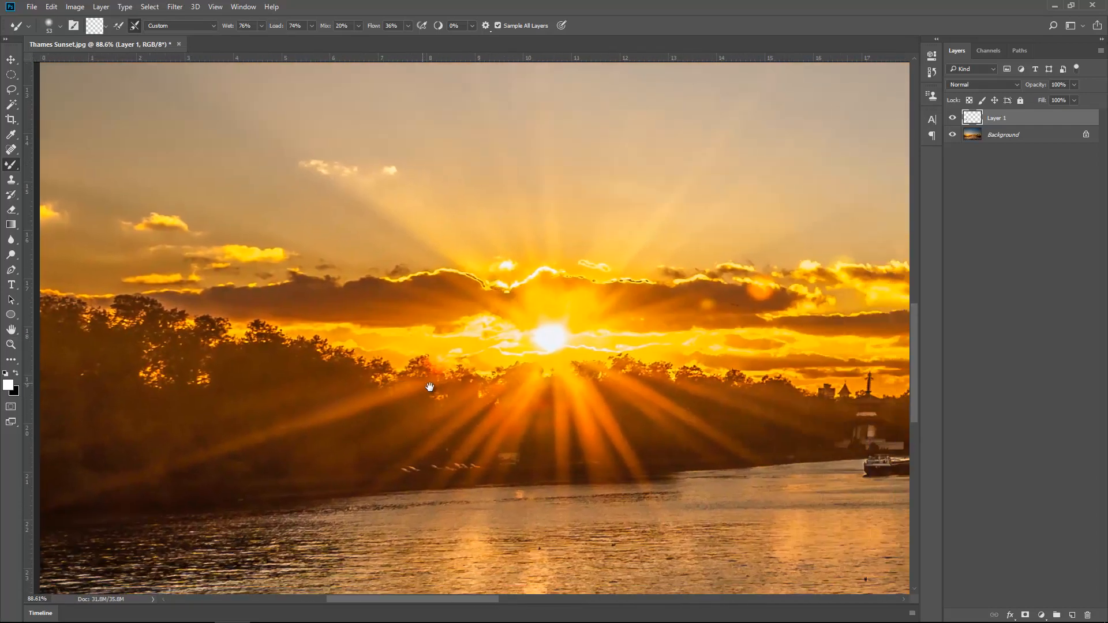
drag(641, 339, 515, 348)
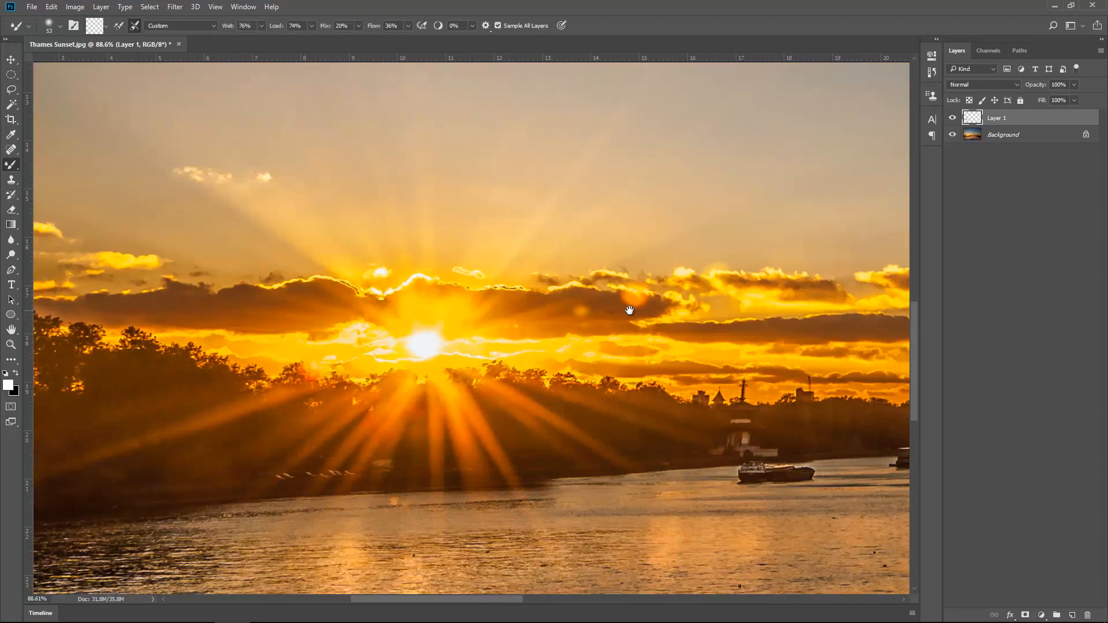
mouse_move(589, 311)
mouse_down()
mouse_move(583, 303)
mouse_move(675, 302)
mouse_move(658, 304)
mouse_move(664, 214)
mouse_up()
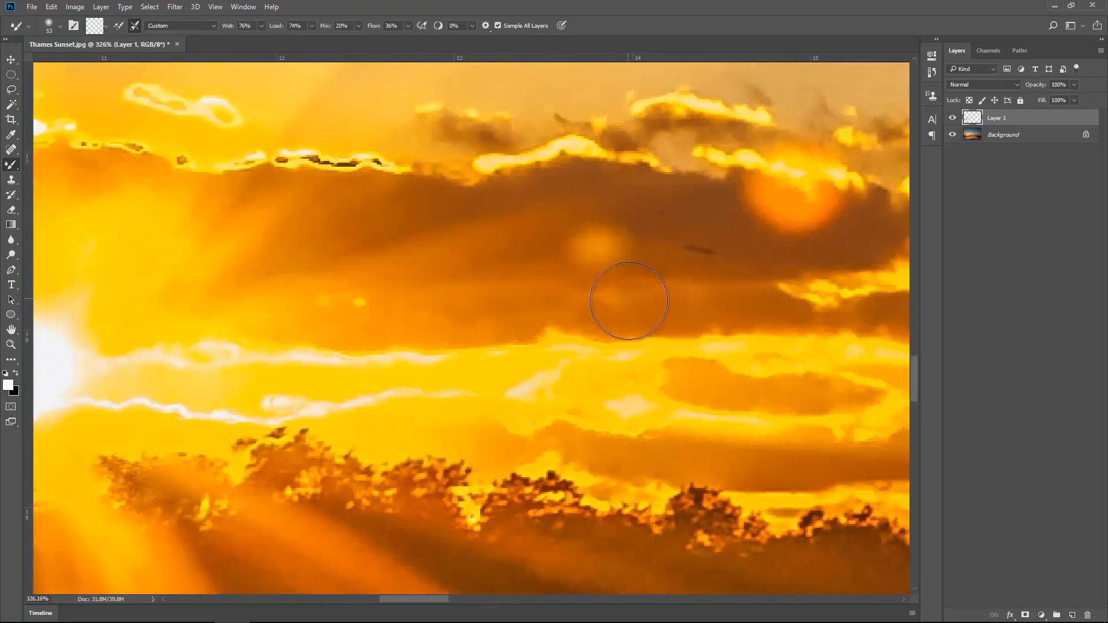
right_click(641, 300)
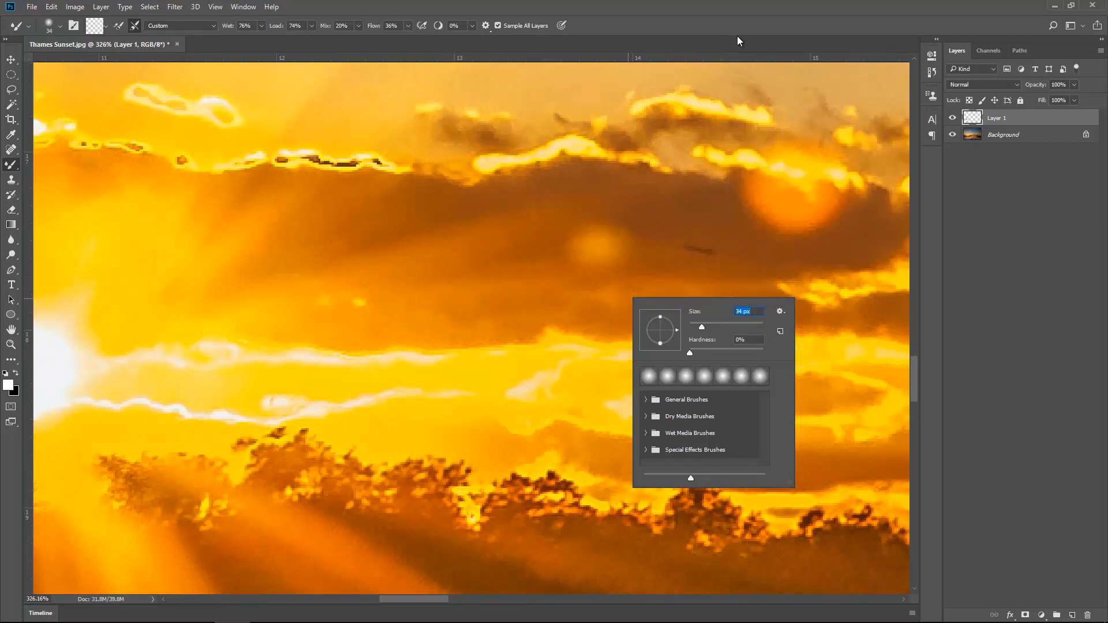
key(Return)
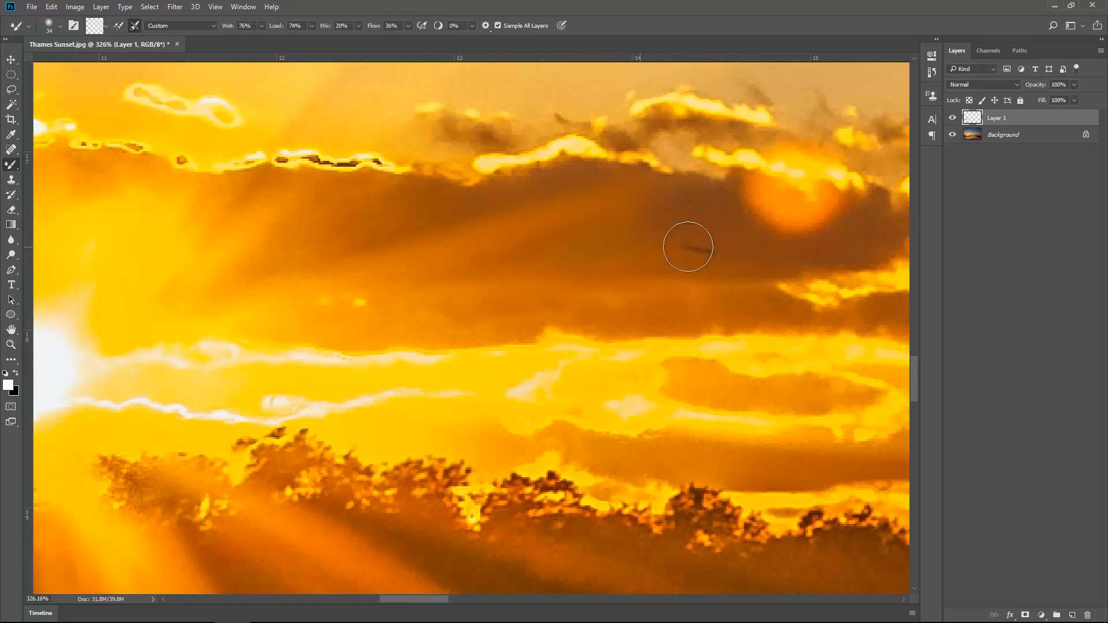
mouse_move(731, 249)
mouse_down()
mouse_move(684, 245)
mouse_move(698, 257)
mouse_move(736, 251)
mouse_move(710, 250)
mouse_up()
drag(760, 266, 697, 289)
click(953, 119)
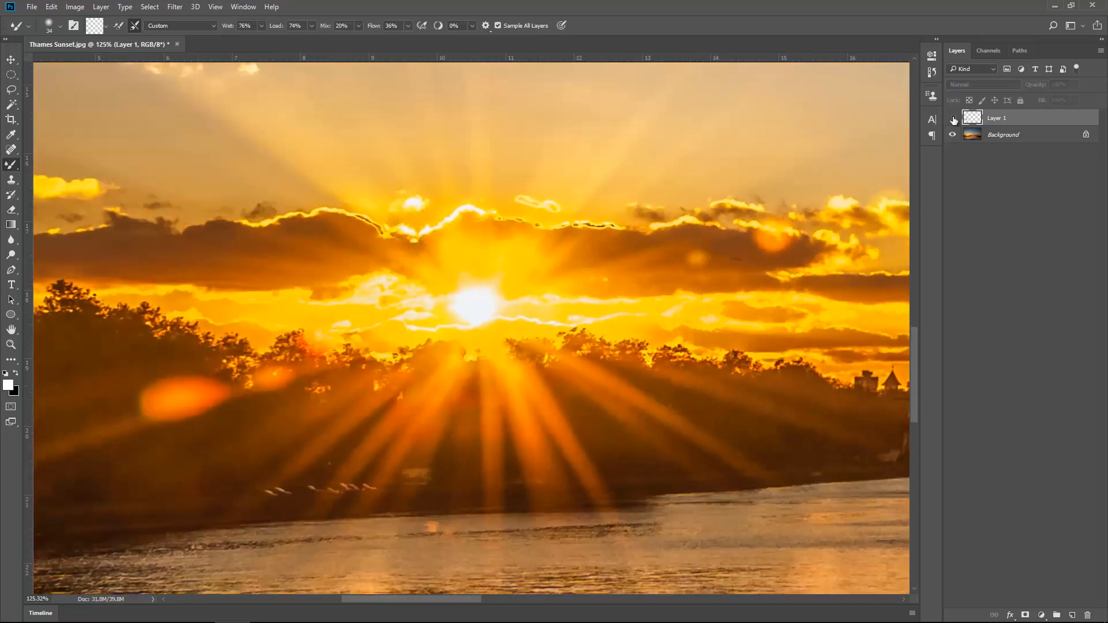
Step: Toggle Layer 1's visibility to compare the retouched flares with the original photo, leaving the layer shown
click(953, 118)
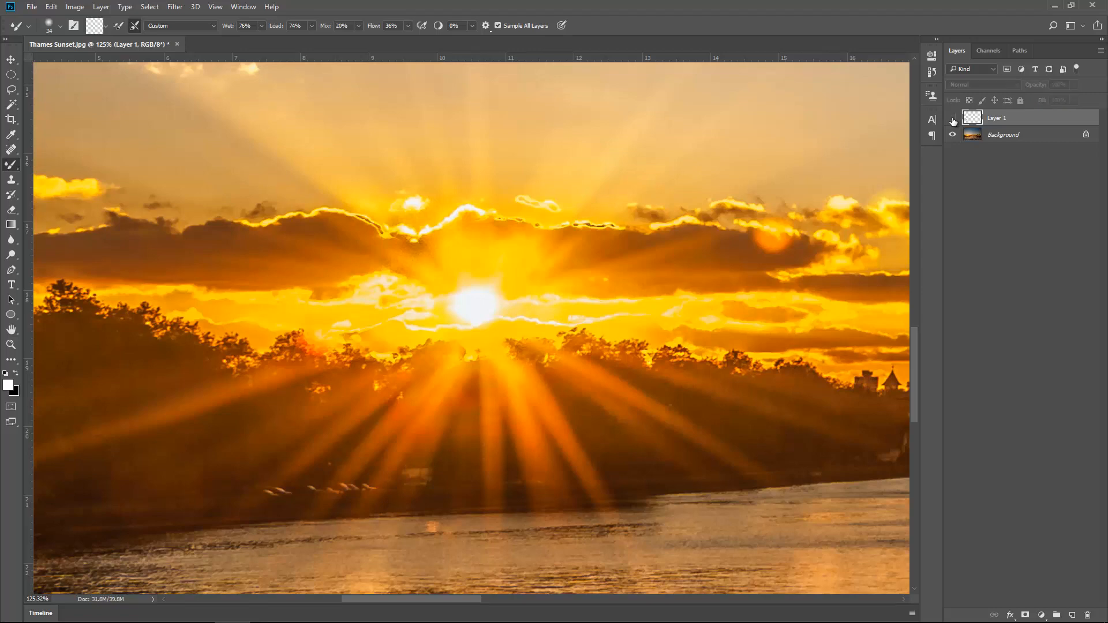
click(953, 118)
click(953, 119)
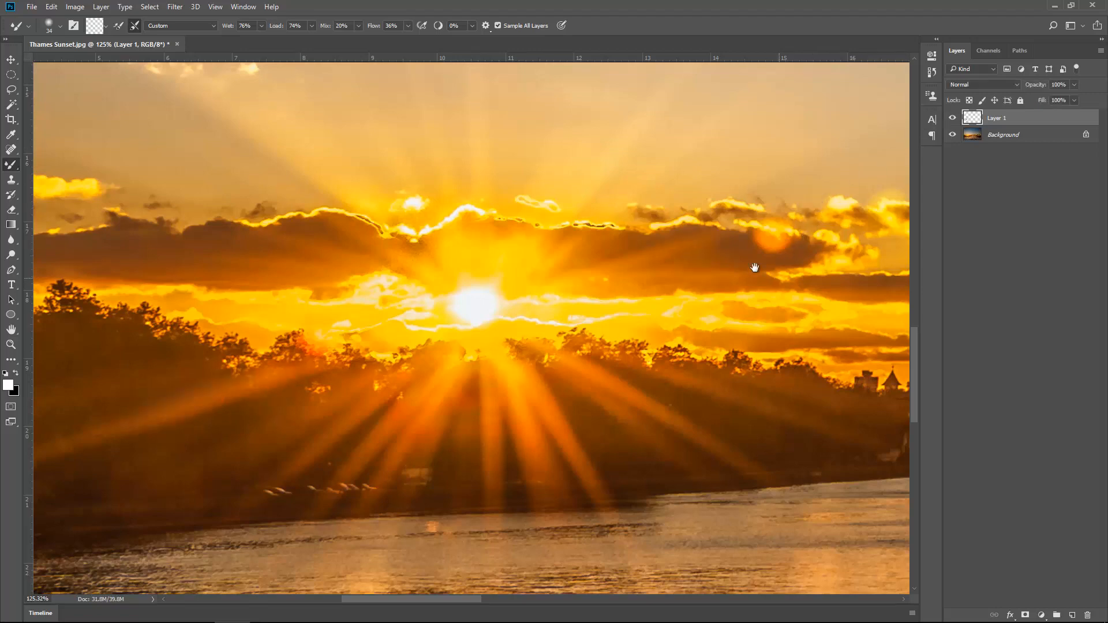
Step: Blend away the round orange flare at the far end of the dark cloud with the 34 px brush, and compare against the original
drag(755, 268, 691, 242)
scroll(672, 220, up, 5)
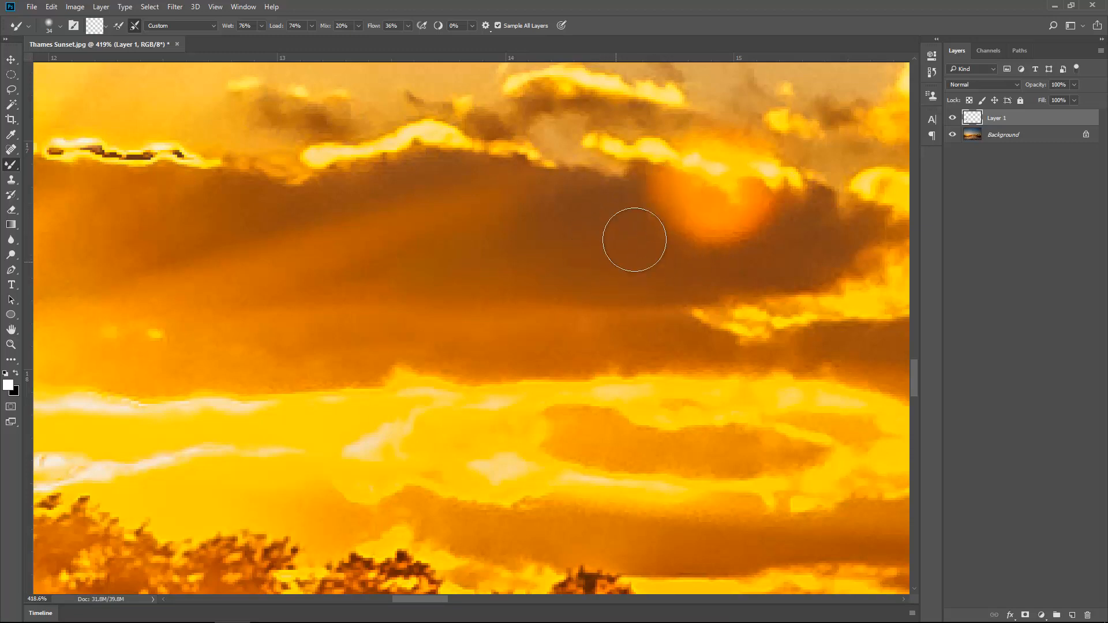
mouse_move(706, 206)
mouse_down()
mouse_move(690, 236)
mouse_move(659, 254)
mouse_move(664, 200)
mouse_move(677, 185)
mouse_move(661, 238)
mouse_move(695, 201)
mouse_move(686, 258)
mouse_move(710, 208)
mouse_move(701, 258)
mouse_move(719, 227)
mouse_move(704, 240)
mouse_move(707, 197)
mouse_move(688, 239)
mouse_move(688, 190)
mouse_move(658, 215)
mouse_move(680, 185)
mouse_move(678, 247)
mouse_move(709, 209)
mouse_move(722, 250)
mouse_move(721, 206)
mouse_move(728, 259)
mouse_move(751, 237)
mouse_move(750, 206)
mouse_move(769, 239)
mouse_move(797, 227)
mouse_move(740, 214)
mouse_move(778, 236)
mouse_move(745, 242)
mouse_move(706, 208)
mouse_move(712, 247)
mouse_move(702, 209)
mouse_move(654, 216)
mouse_move(673, 181)
mouse_move(656, 218)
mouse_move(715, 232)
mouse_up()
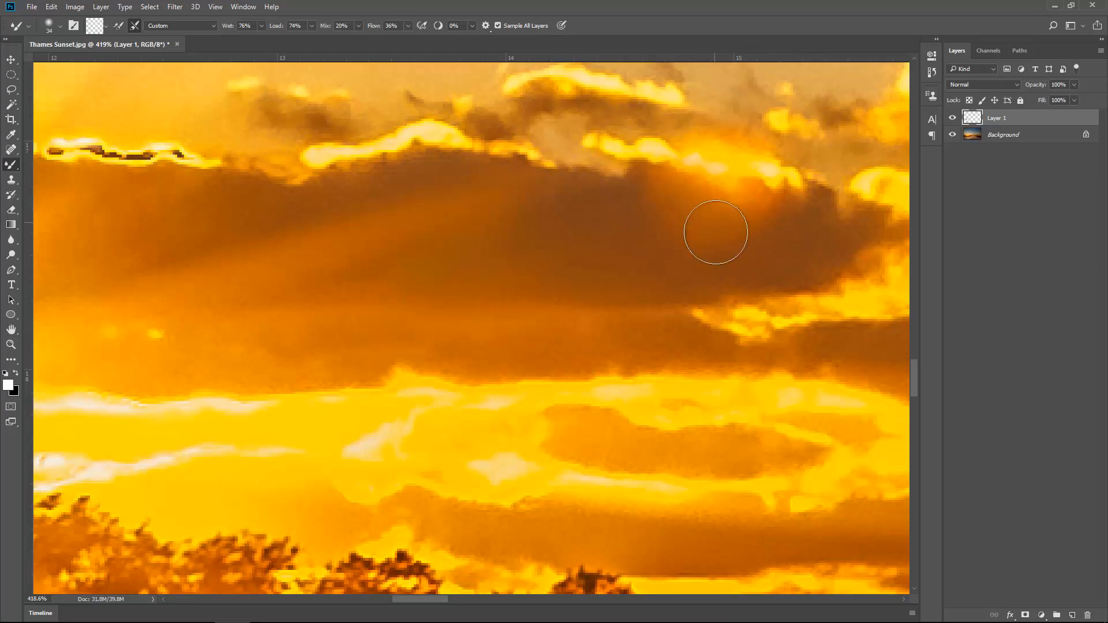
click(953, 119)
click(953, 119)
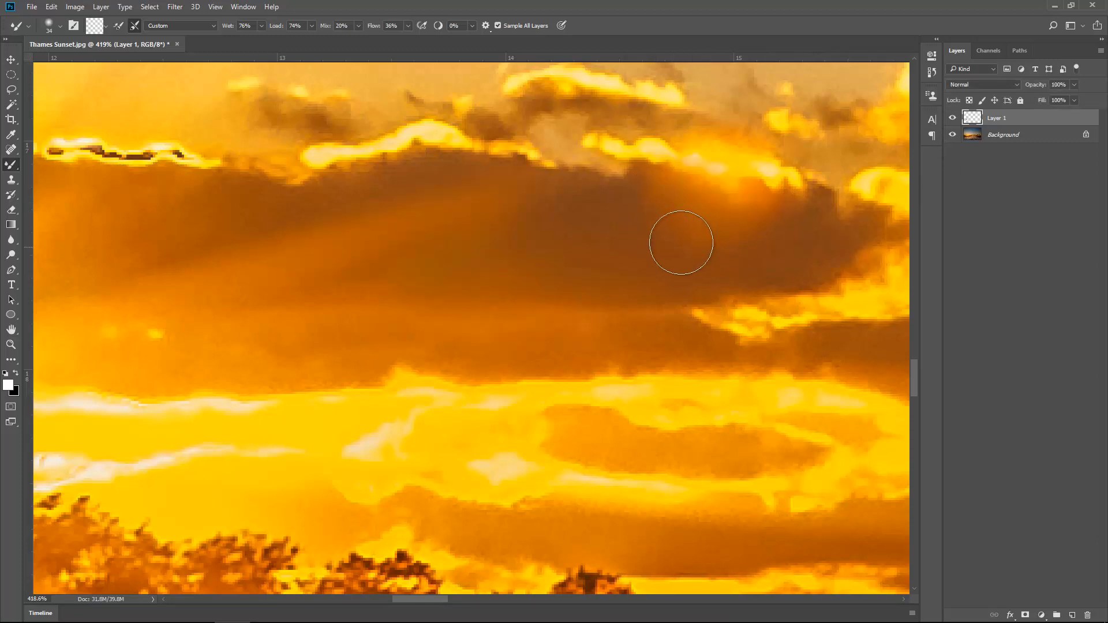
drag(739, 256, 647, 290)
mouse_move(575, 294)
mouse_down()
mouse_move(695, 285)
mouse_move(670, 289)
mouse_move(652, 275)
mouse_up()
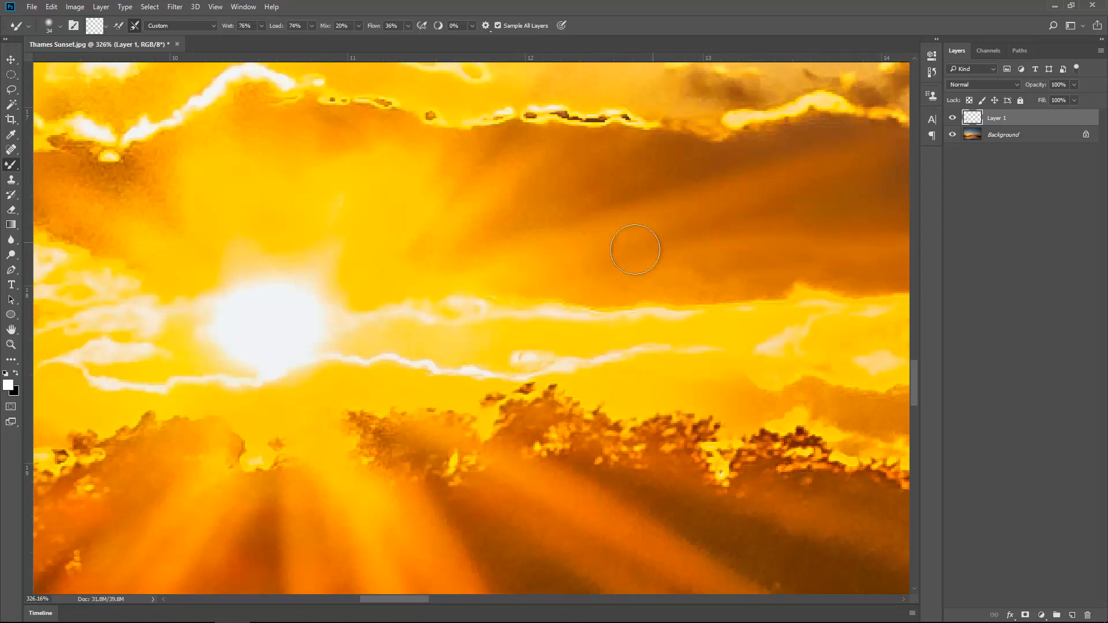
Step: Set the brush size to 401 px, smooth the ripples across the whole river, and toggle Layer 1 to compare
scroll(743, 242, down, 5)
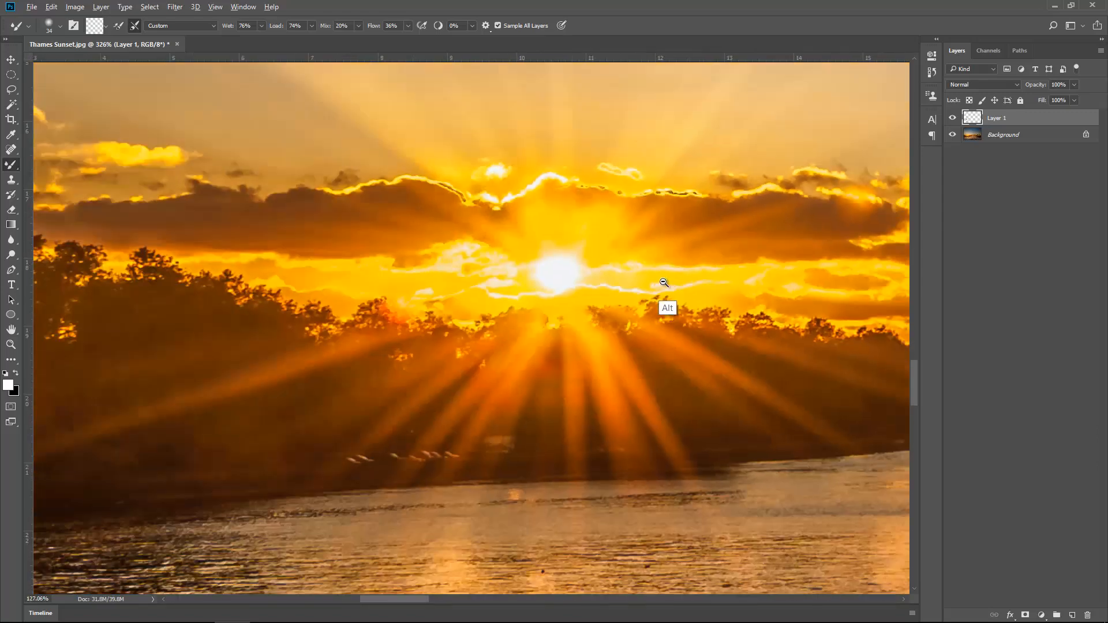
scroll(710, 288, down, 3)
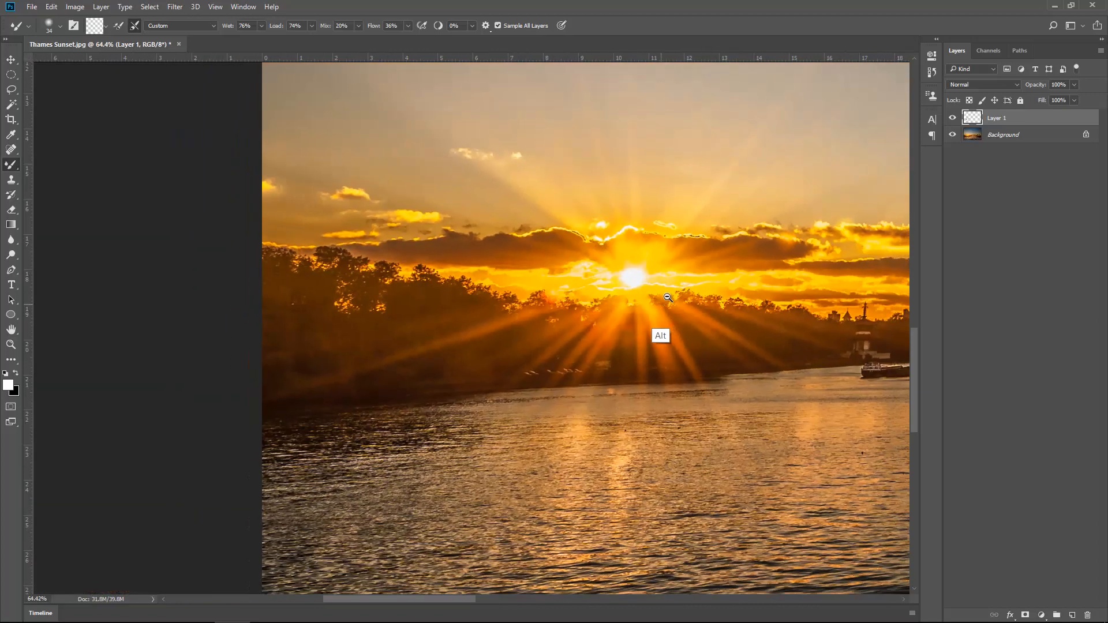
scroll(658, 332, down, 3)
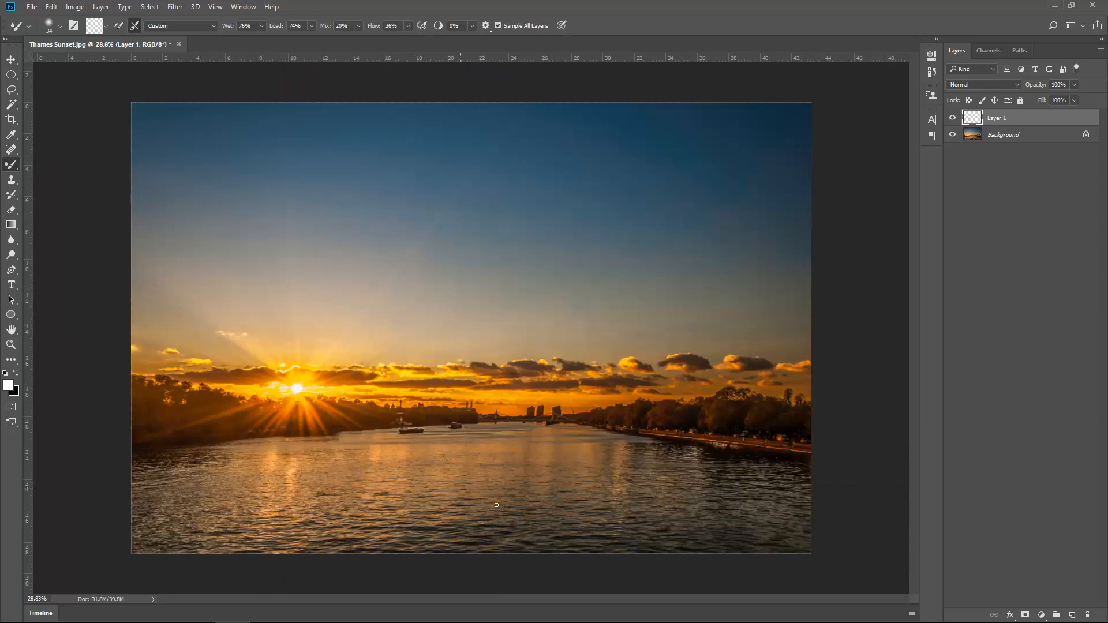
right_click(480, 474)
click(589, 462)
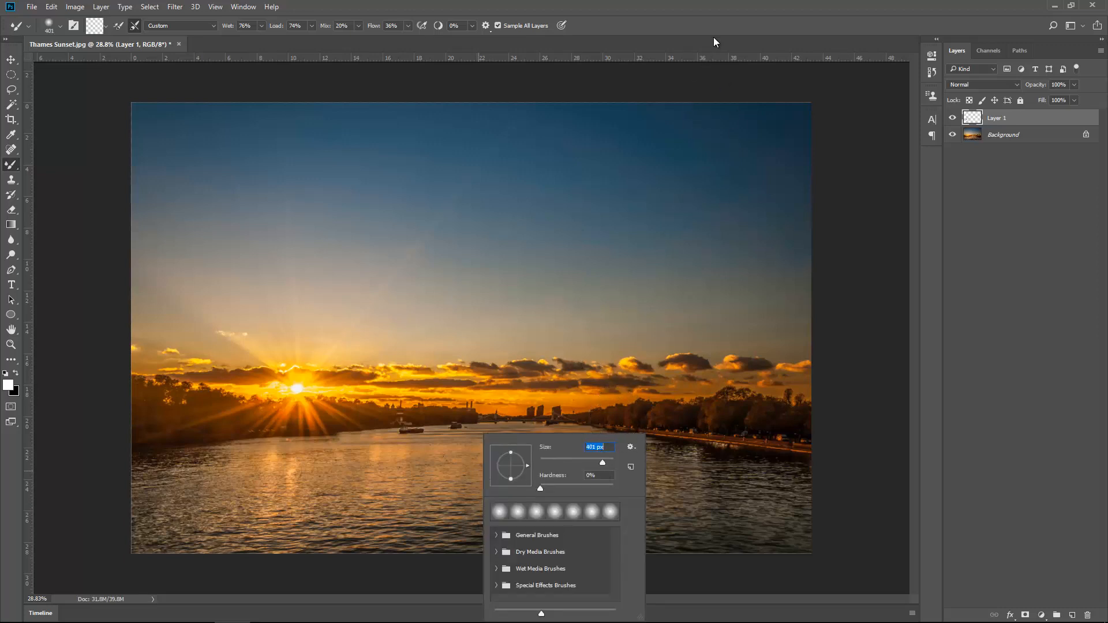
key(Return)
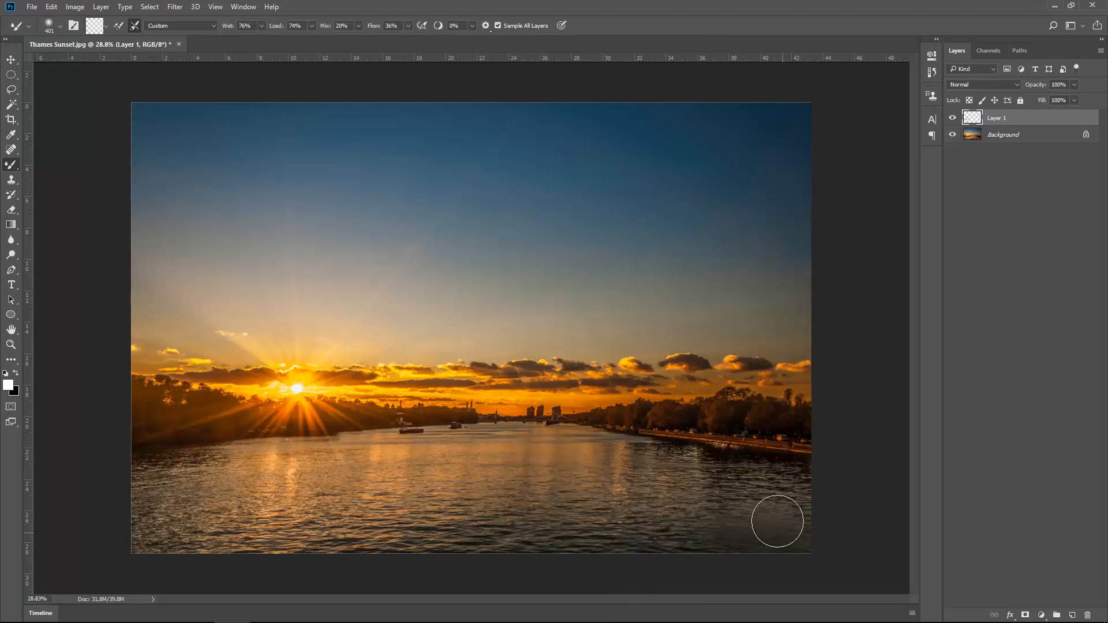
mouse_move(612, 456)
mouse_down()
mouse_move(536, 460)
mouse_move(582, 451)
mouse_move(471, 449)
mouse_move(162, 477)
mouse_move(486, 432)
mouse_move(612, 455)
mouse_move(674, 480)
mouse_move(225, 484)
mouse_move(794, 471)
mouse_move(660, 461)
mouse_move(580, 495)
mouse_move(190, 510)
mouse_move(144, 496)
mouse_move(215, 485)
mouse_move(125, 482)
mouse_move(211, 512)
mouse_move(734, 500)
mouse_move(202, 518)
mouse_move(152, 538)
mouse_move(167, 544)
mouse_move(527, 521)
mouse_move(751, 525)
mouse_move(375, 546)
mouse_move(701, 532)
mouse_move(800, 482)
mouse_move(809, 498)
mouse_move(788, 474)
mouse_move(637, 454)
mouse_move(284, 477)
mouse_move(230, 462)
mouse_move(246, 460)
mouse_move(140, 464)
mouse_up()
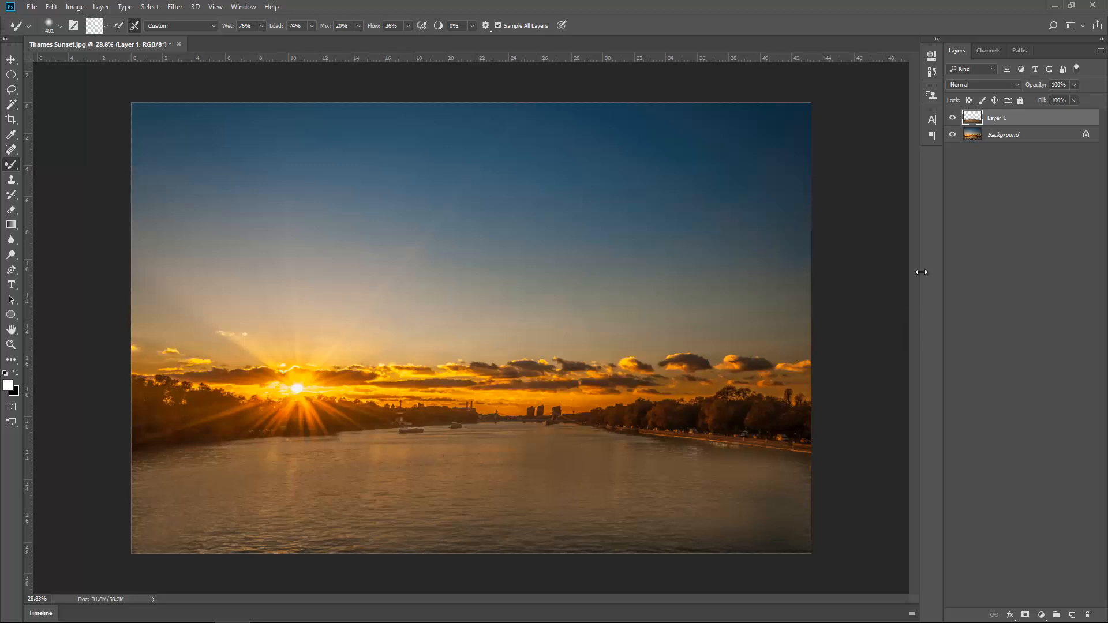
click(952, 117)
click(953, 118)
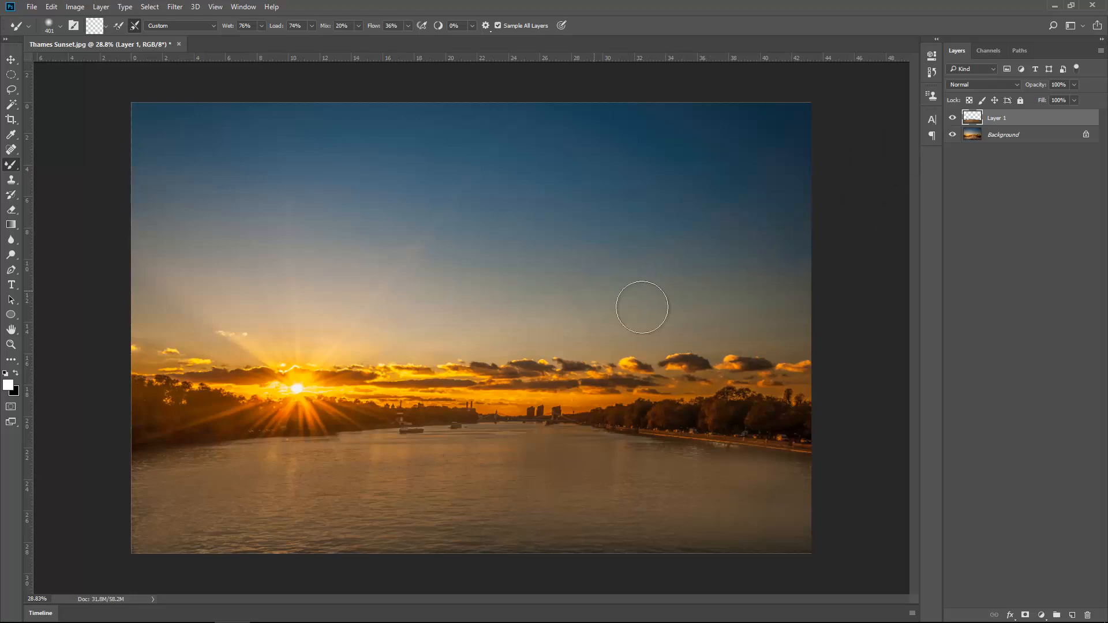
Step: Hide the Background to examine the strokes painted on Layer 1 up close, and show the Background again
click(953, 134)
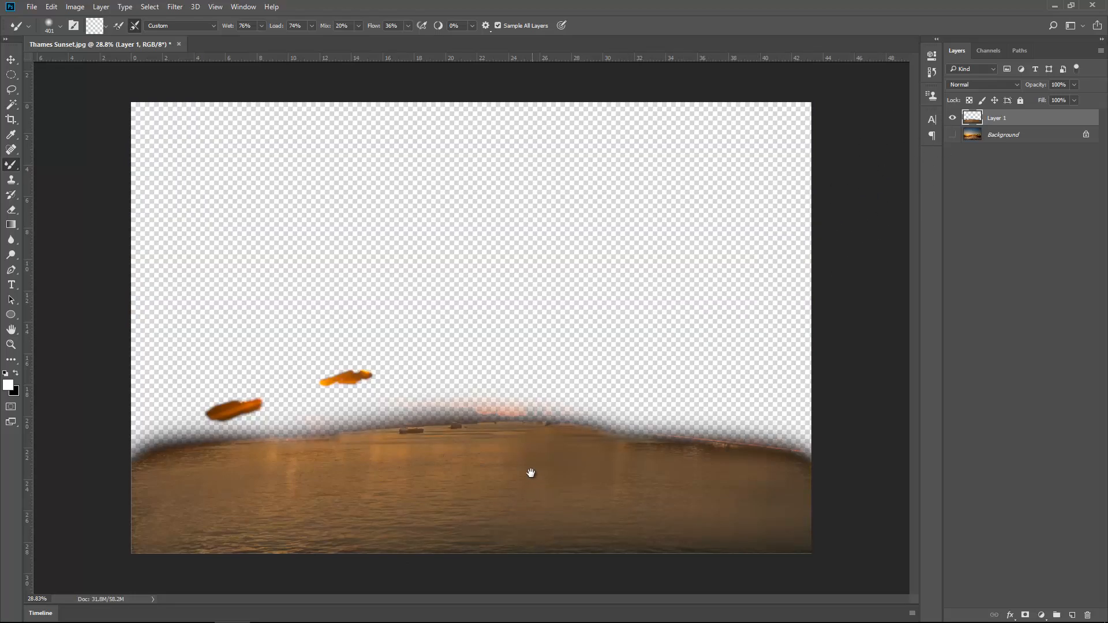
mouse_move(531, 474)
mouse_down()
mouse_move(623, 465)
mouse_move(633, 434)
mouse_move(478, 408)
mouse_up()
drag(358, 381, 604, 354)
drag(190, 332, 479, 371)
mouse_move(349, 352)
mouse_down()
mouse_move(644, 466)
mouse_move(715, 547)
mouse_up()
drag(414, 317, 598, 324)
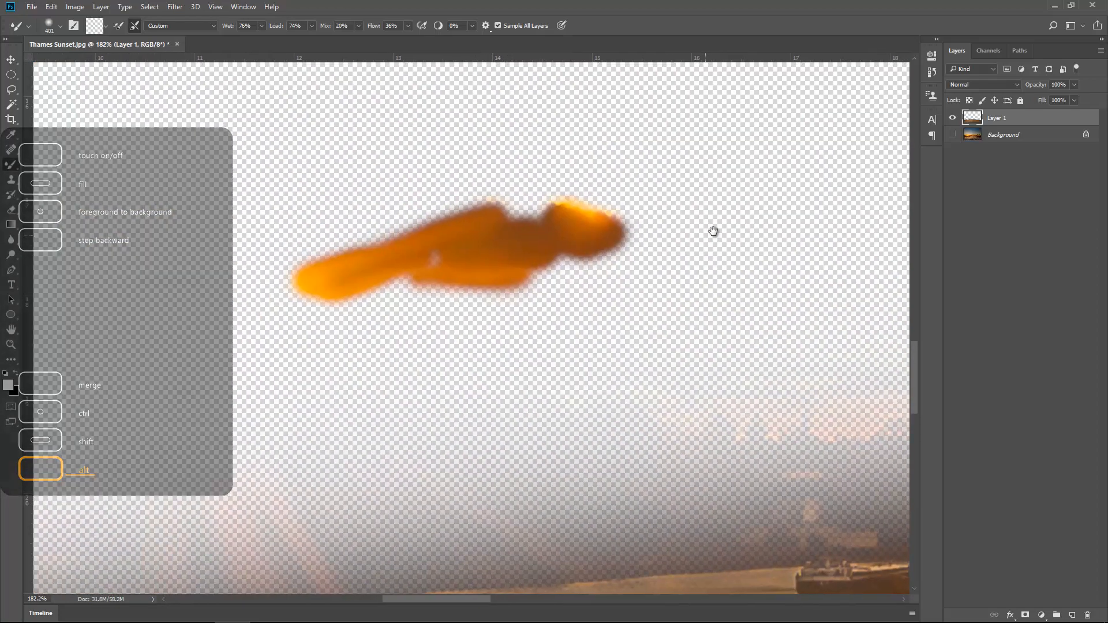
click(952, 134)
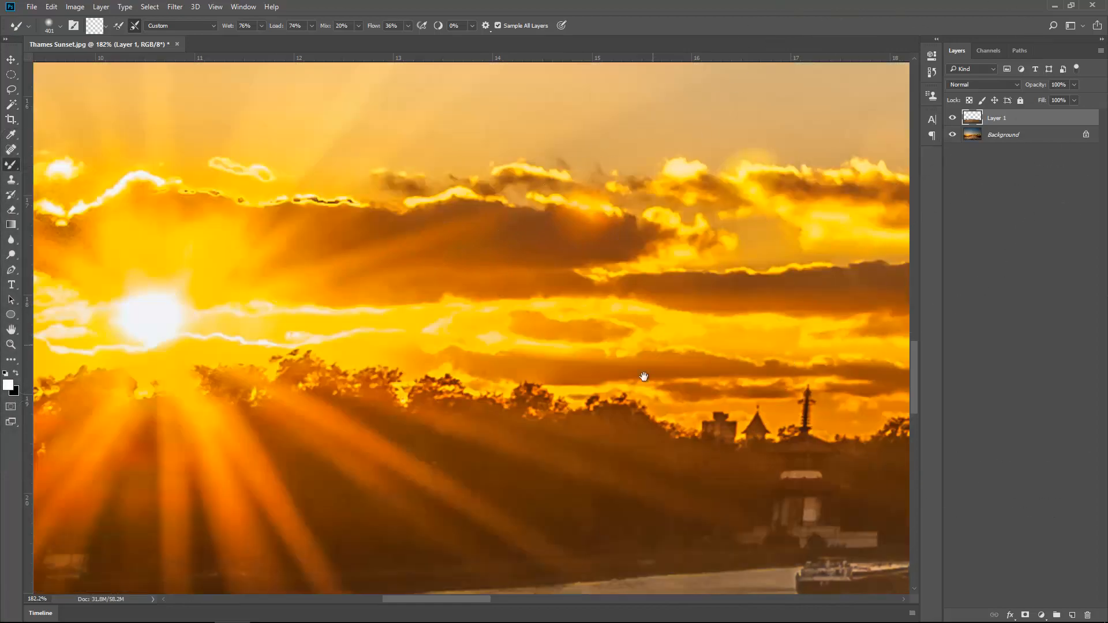
key(ctrl+0)
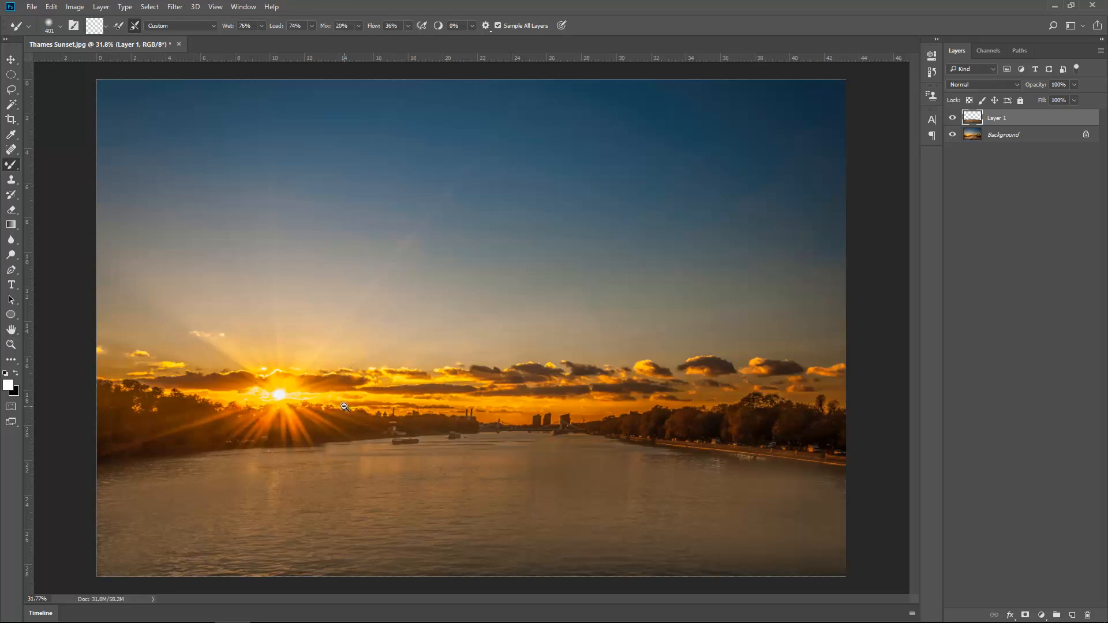
drag(334, 404, 323, 482)
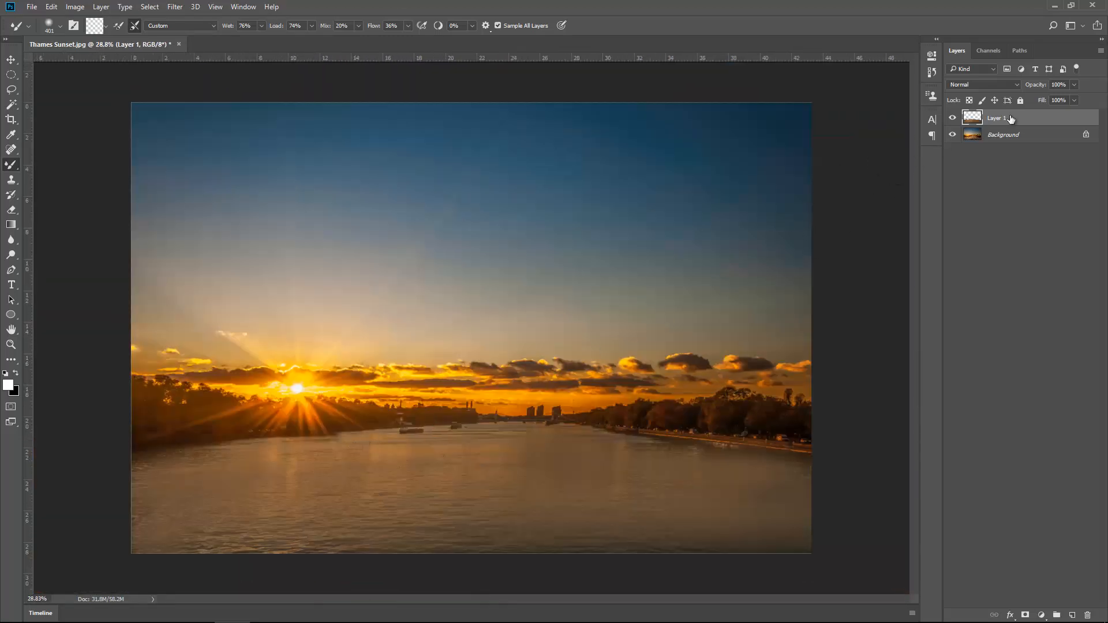
Step: Apply an Add Noise filter of 1.67%, Gaussian and Monochromatic, to Layer 1, and inspect the retouched clouds up close
click(170, 8)
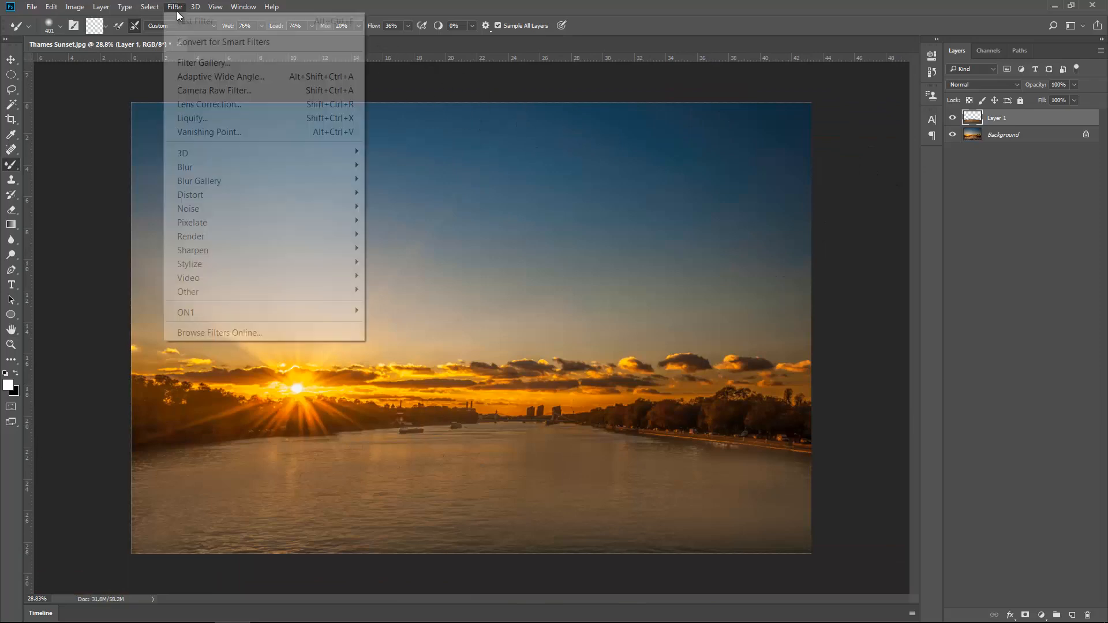
mouse_move(251, 207)
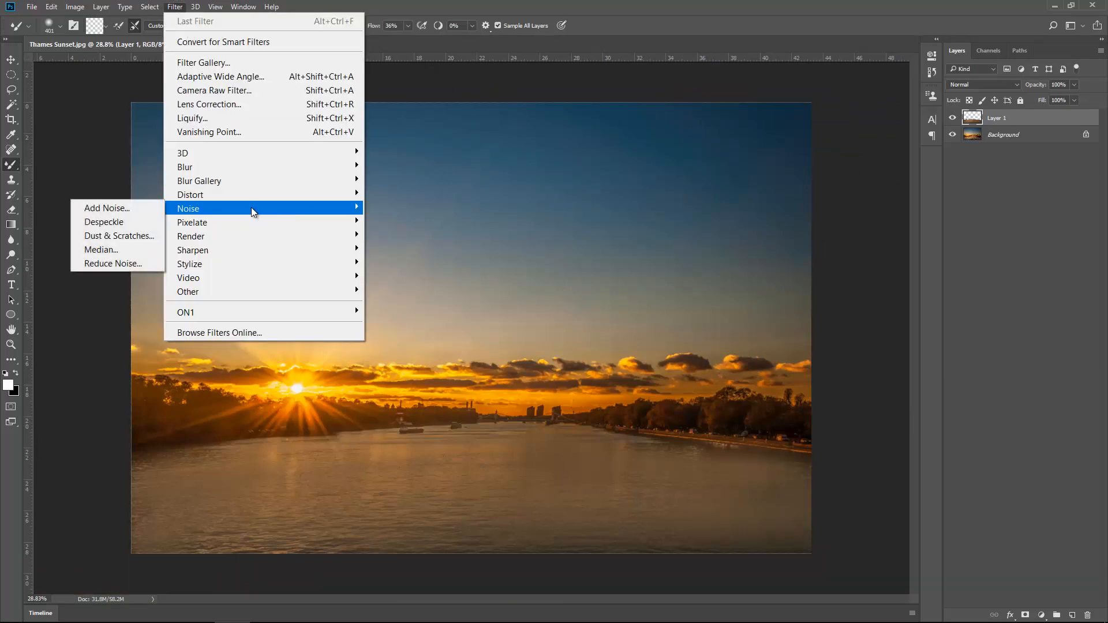
click(126, 209)
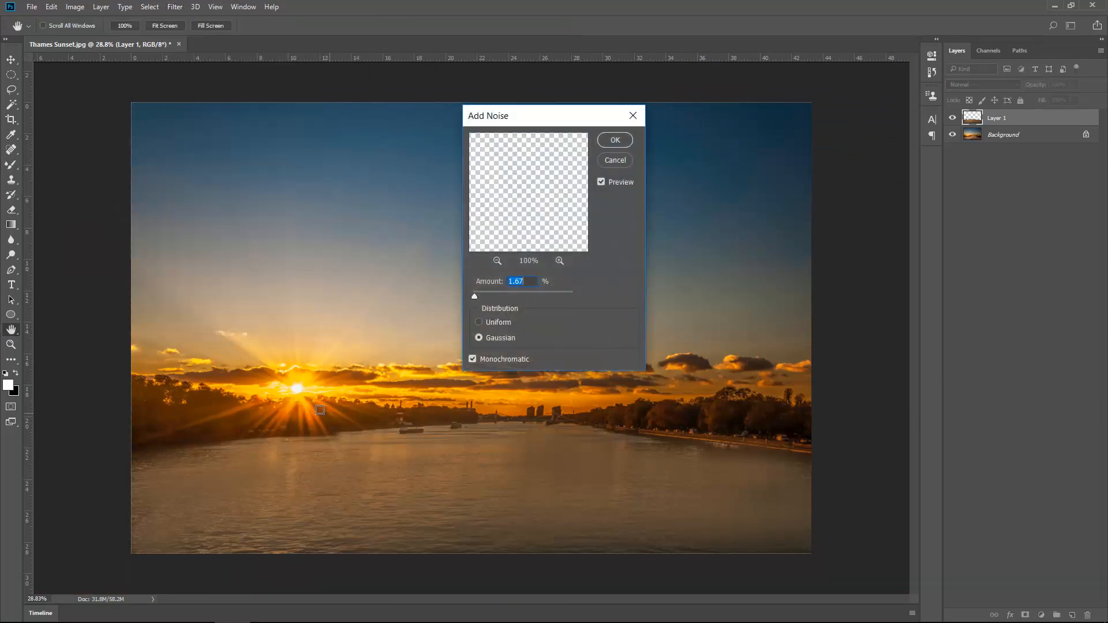
drag(298, 413, 300, 439)
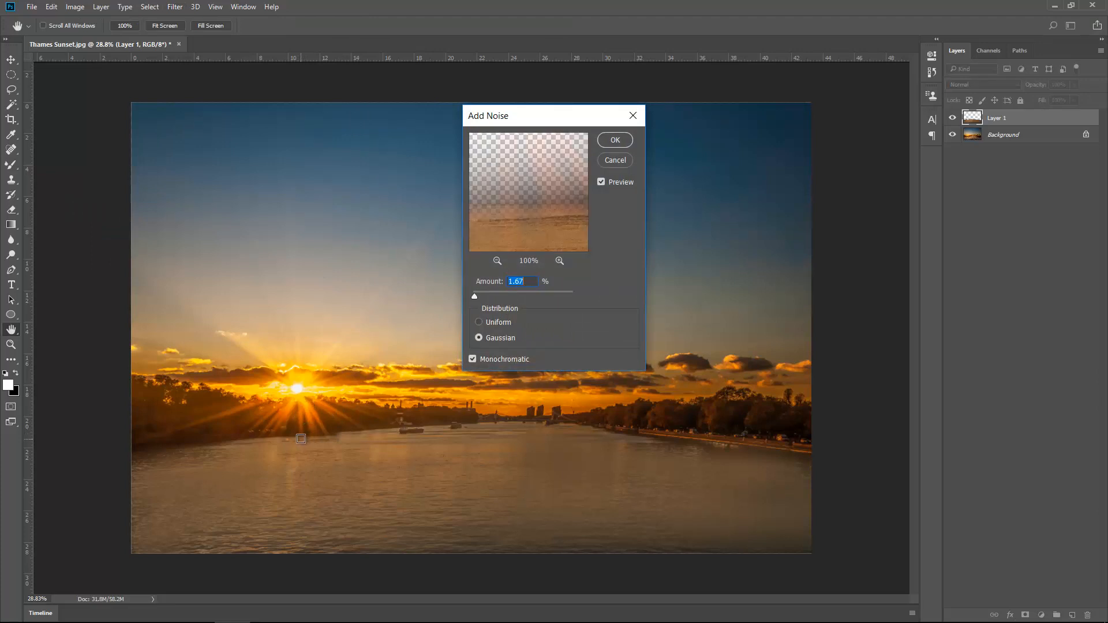
click(540, 281)
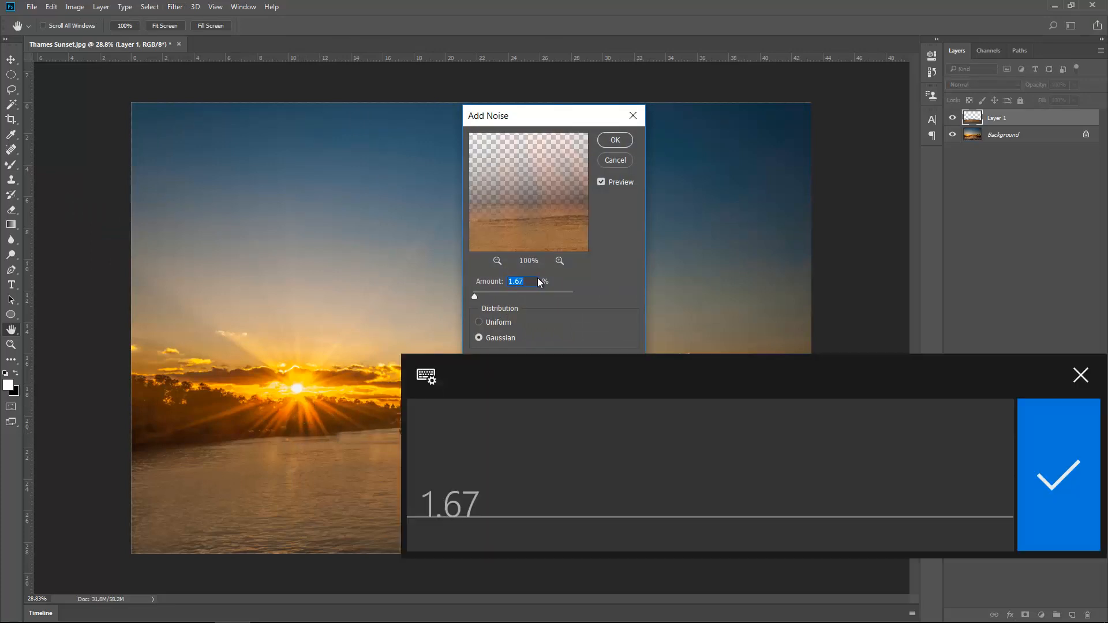
click(616, 141)
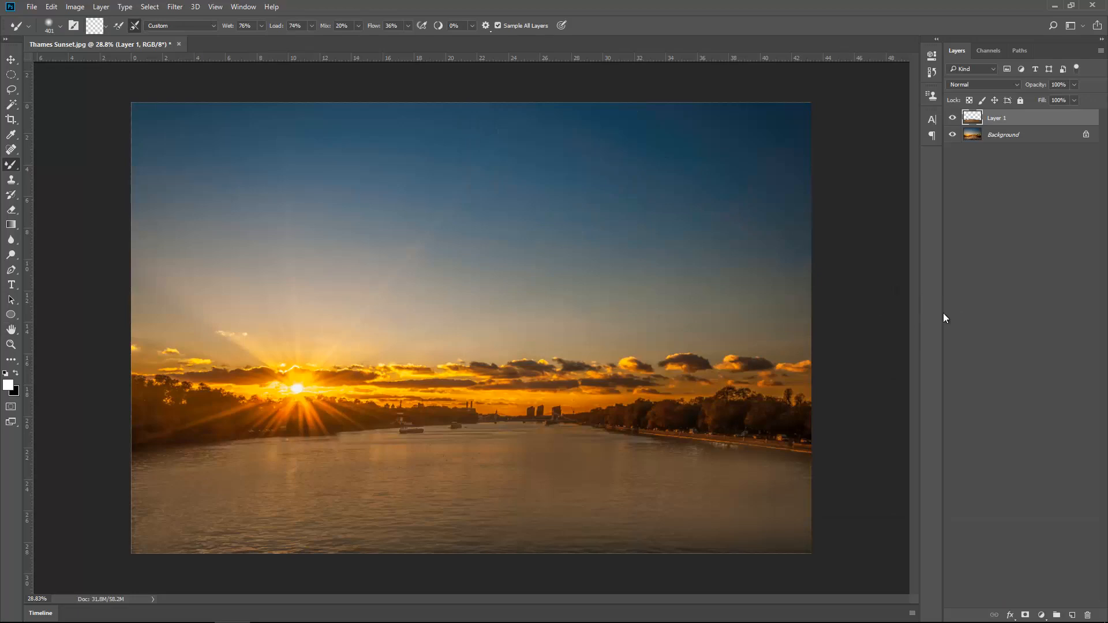
drag(329, 388, 420, 388)
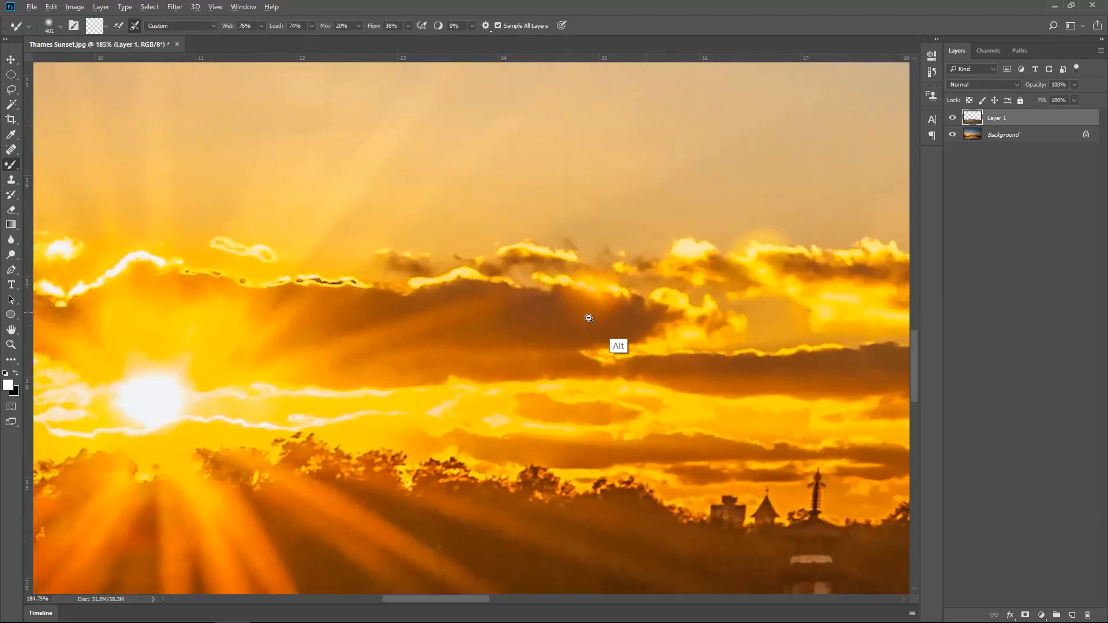
drag(589, 319, 508, 318)
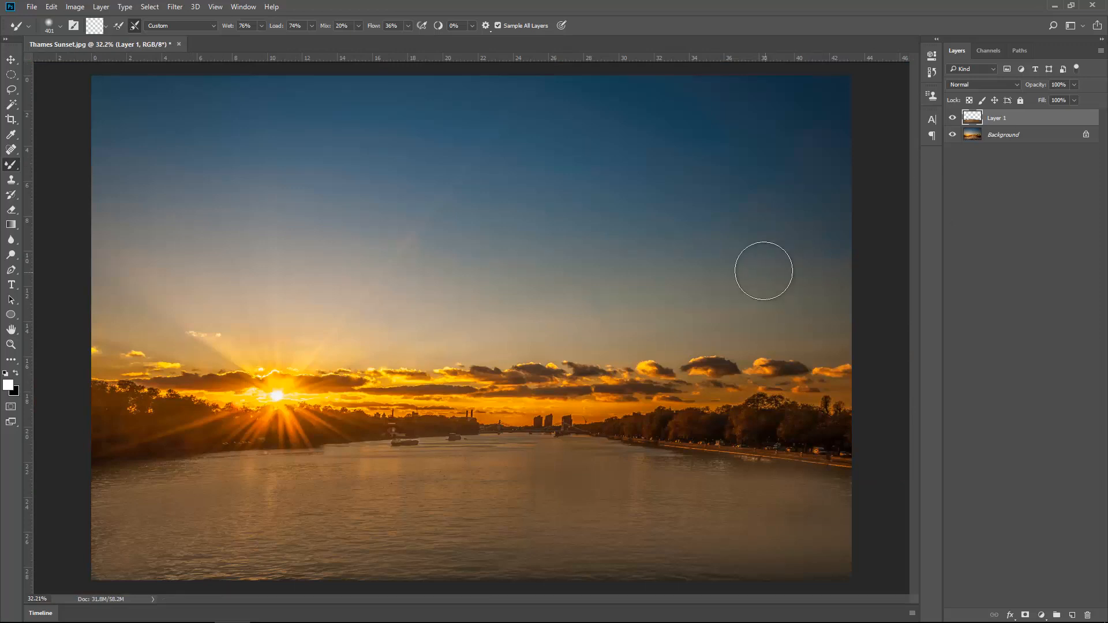